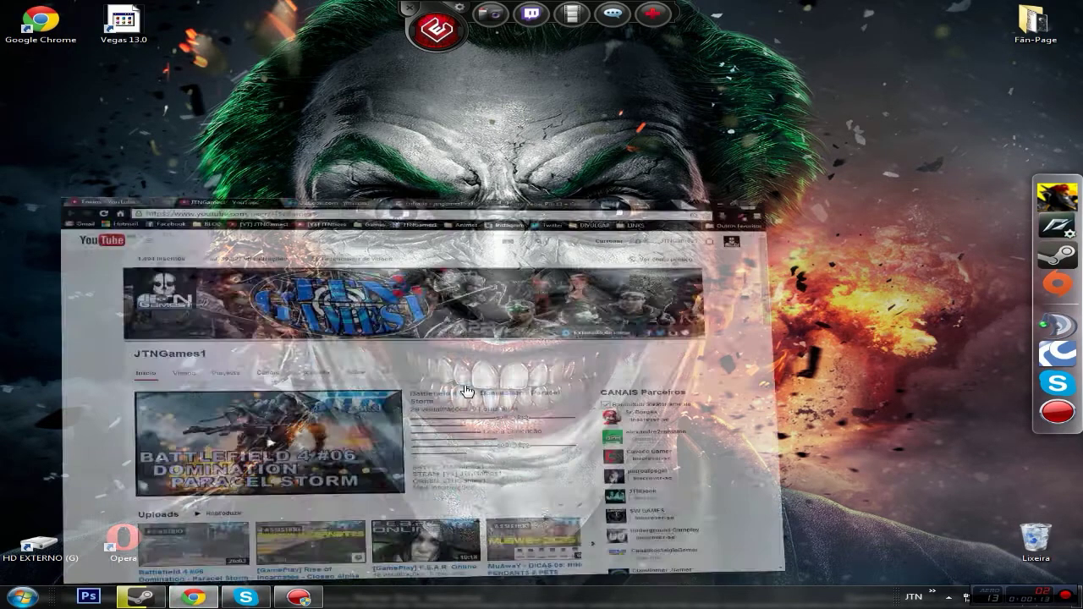
# Step: Bring up the browser and look over the JTNGames1 YouTube channel page
pyautogui.click(194, 597)
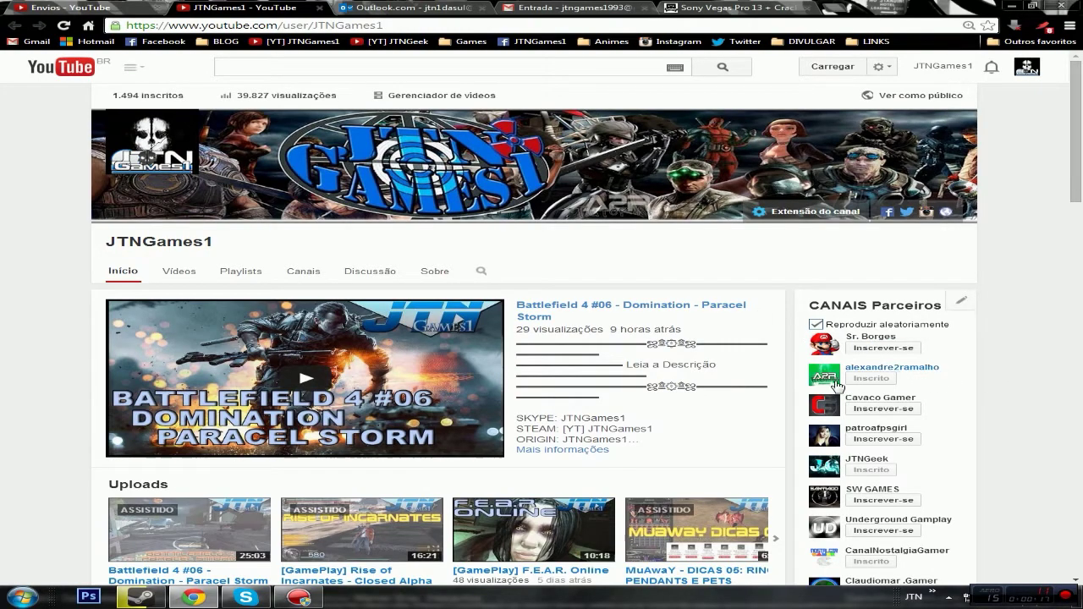
pyautogui.scroll(-2, 766, 372)
pyautogui.scroll(-3, 765, 372)
pyautogui.scroll(5, 765, 363)
pyautogui.scroll(-2, 577, 414)
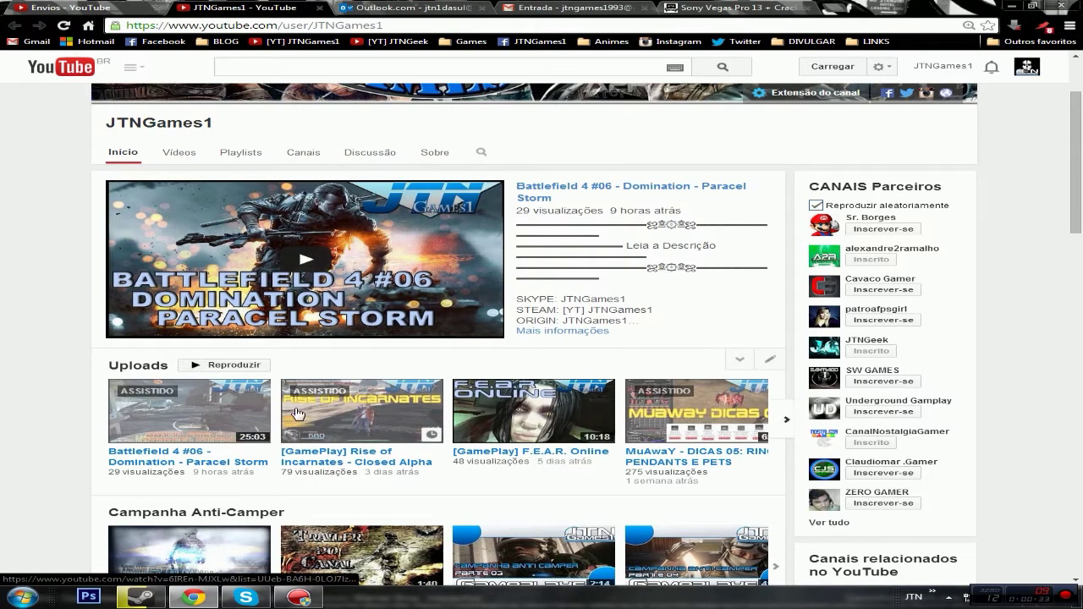
pyautogui.scroll(2, 435, 402)
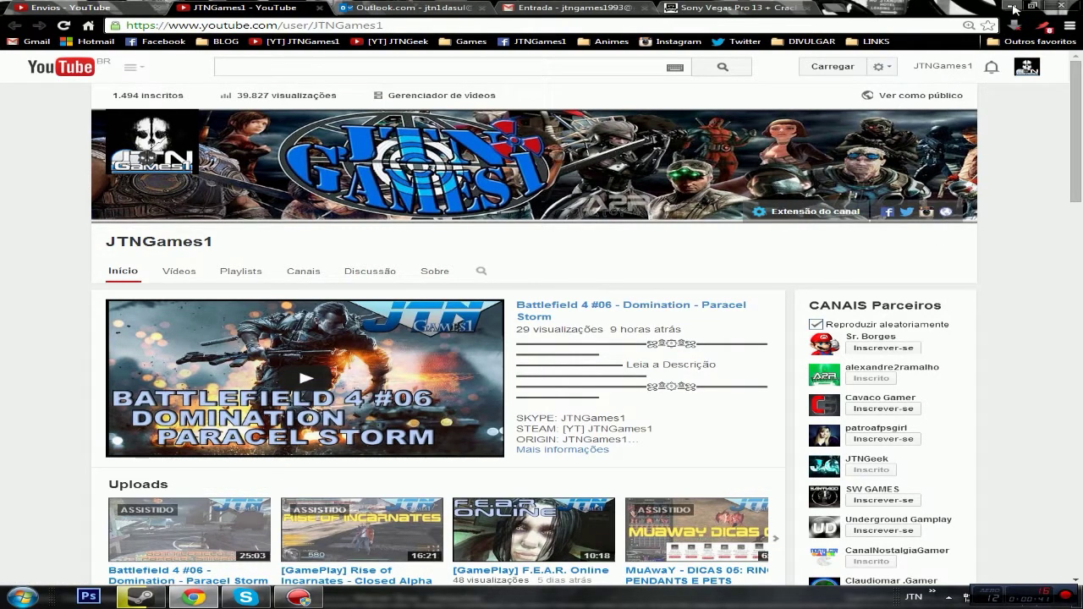
# Step: Open the Sony Vegas Pro 13 torrent page and add its torrent to µTorrent with the default save folder
pyautogui.click(736, 8)
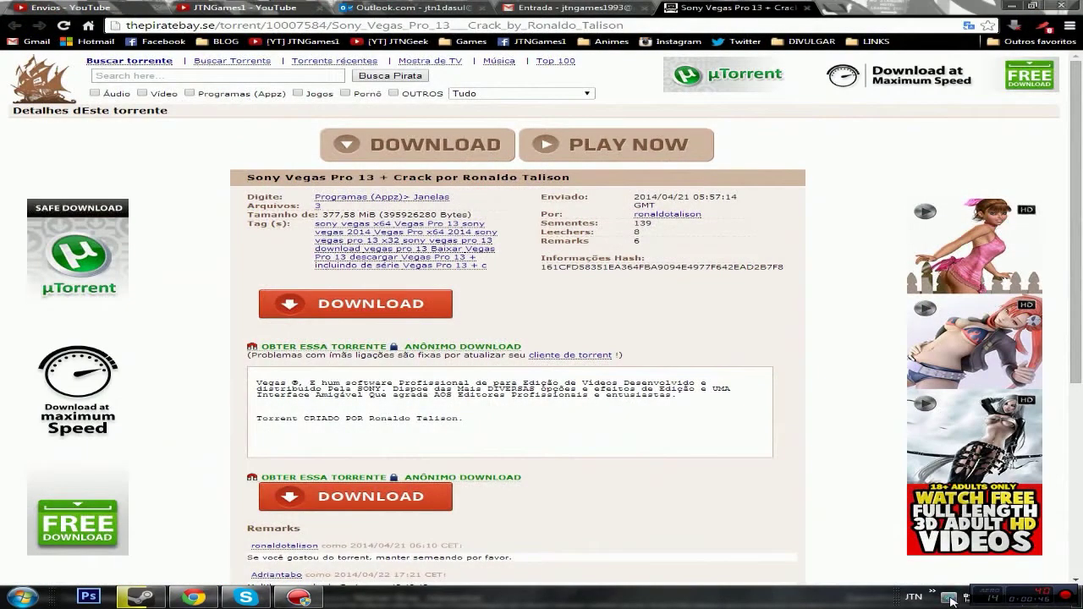
pyautogui.click(948, 598)
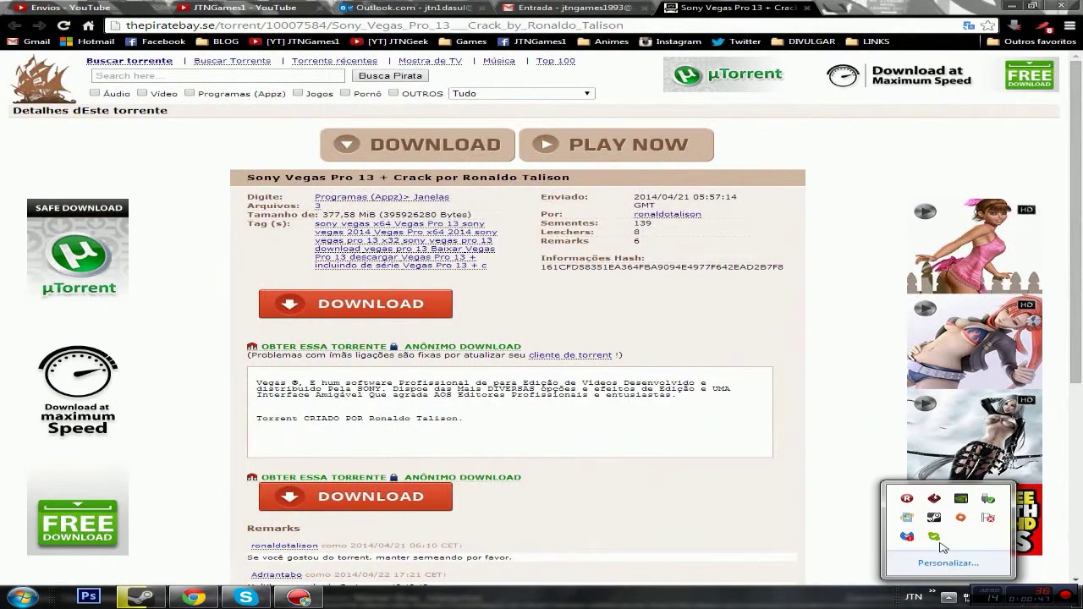
pyautogui.click(831, 505)
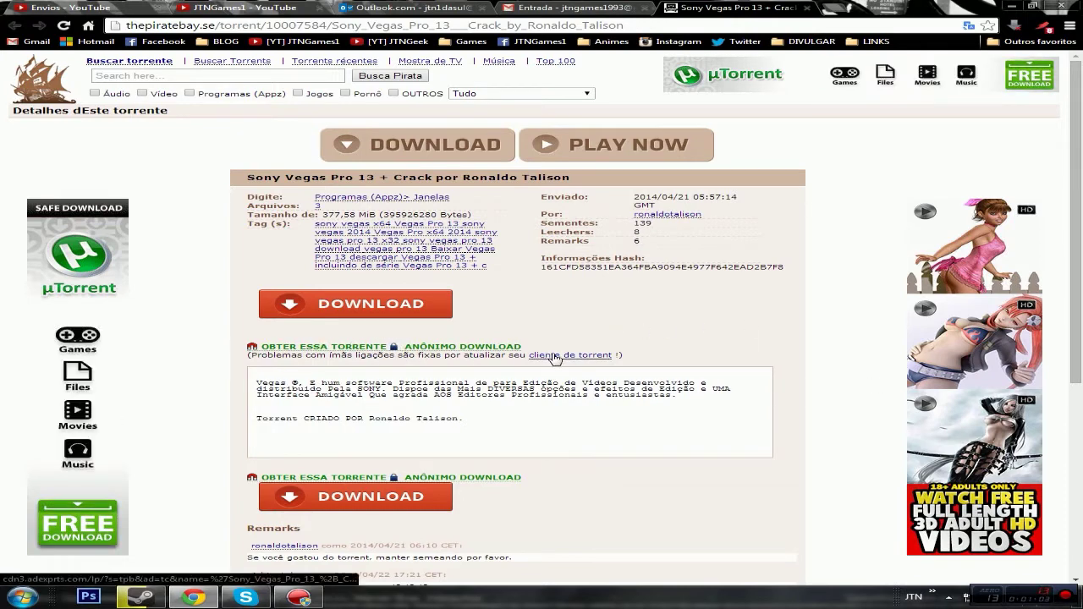
pyautogui.moveTo(565, 361)
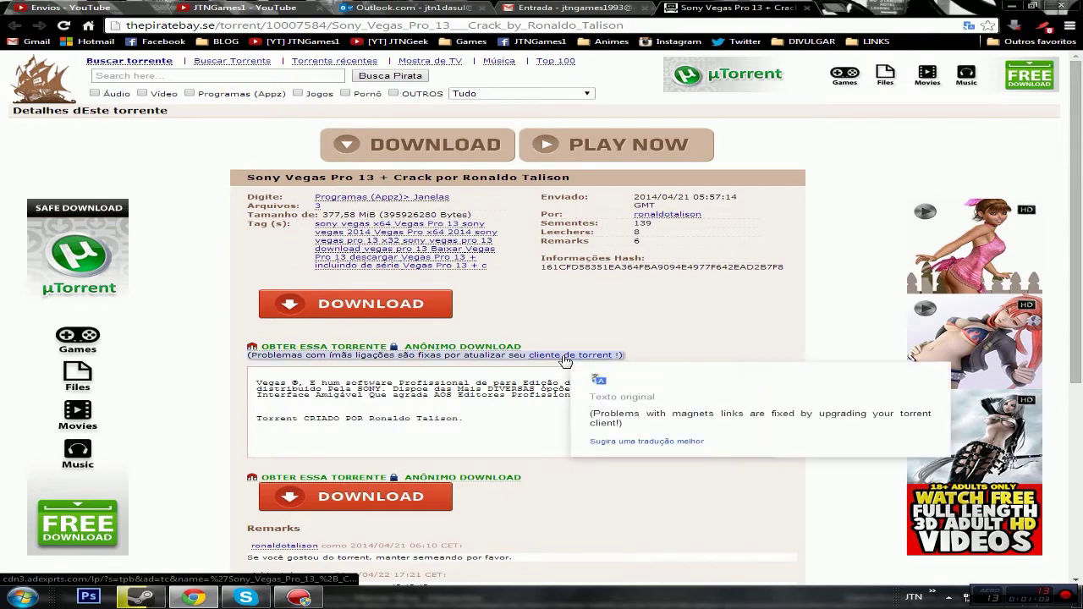
pyautogui.click(324, 350)
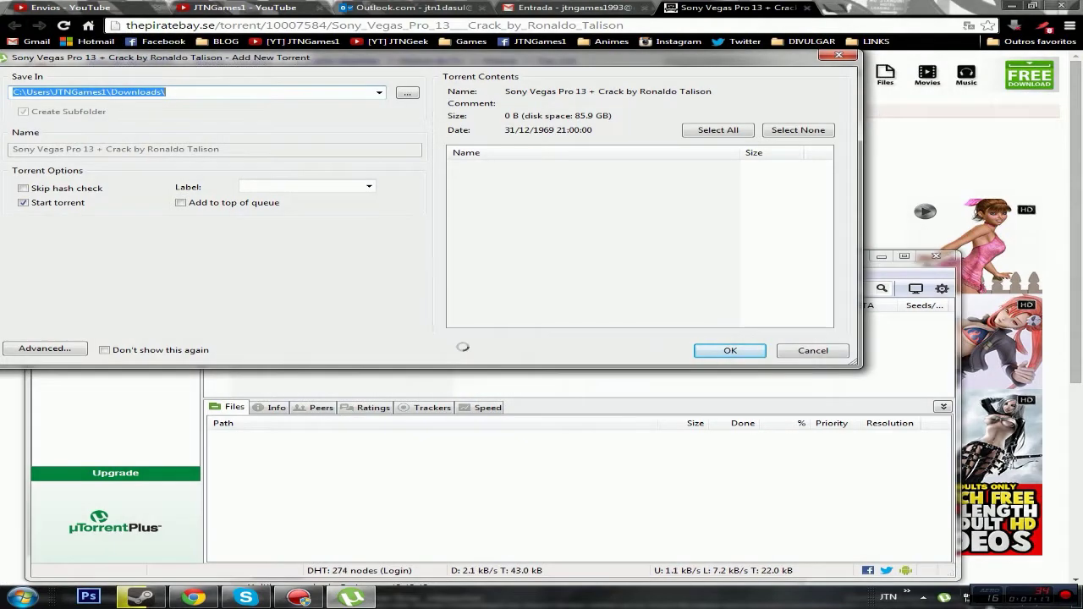
pyautogui.click(740, 352)
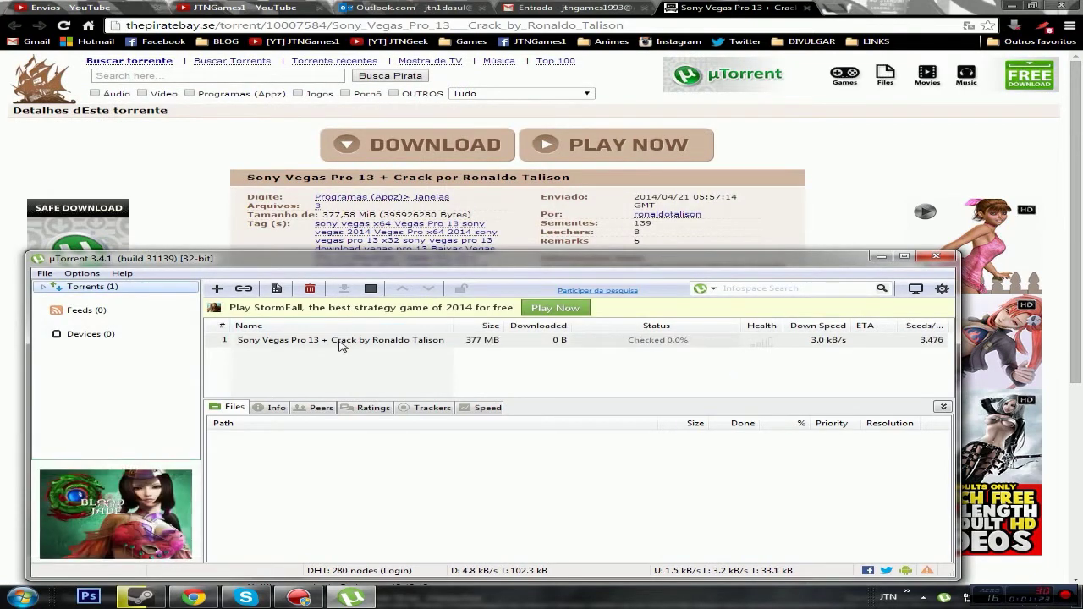
# Step: Open the download folder of the Sony Vegas Pro 13 torrent from µTorrent
pyautogui.click(339, 342)
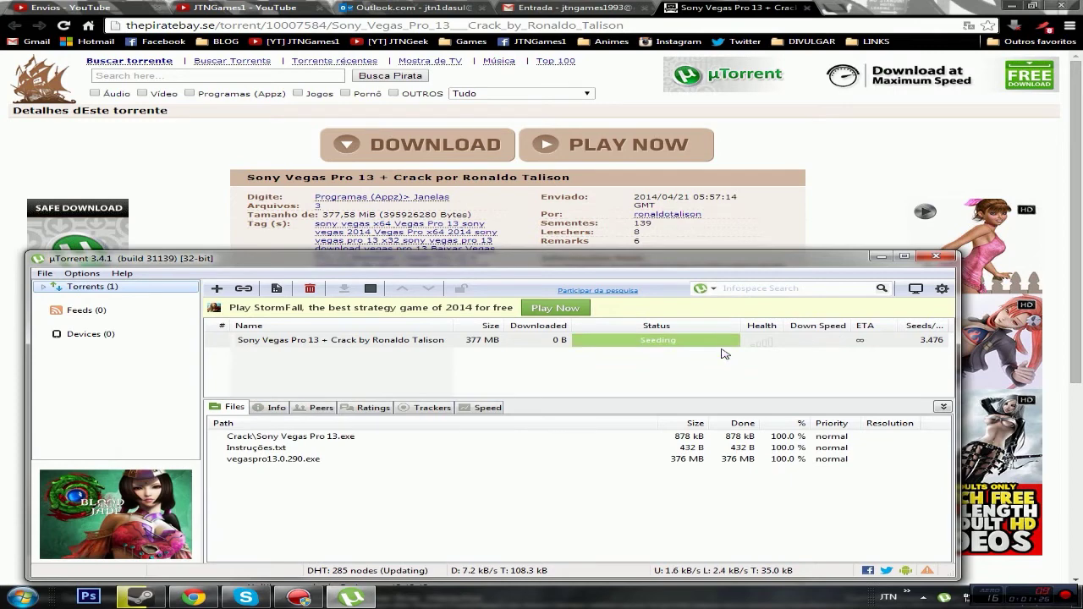
pyautogui.doubleClick(416, 341)
pyautogui.click(429, 444)
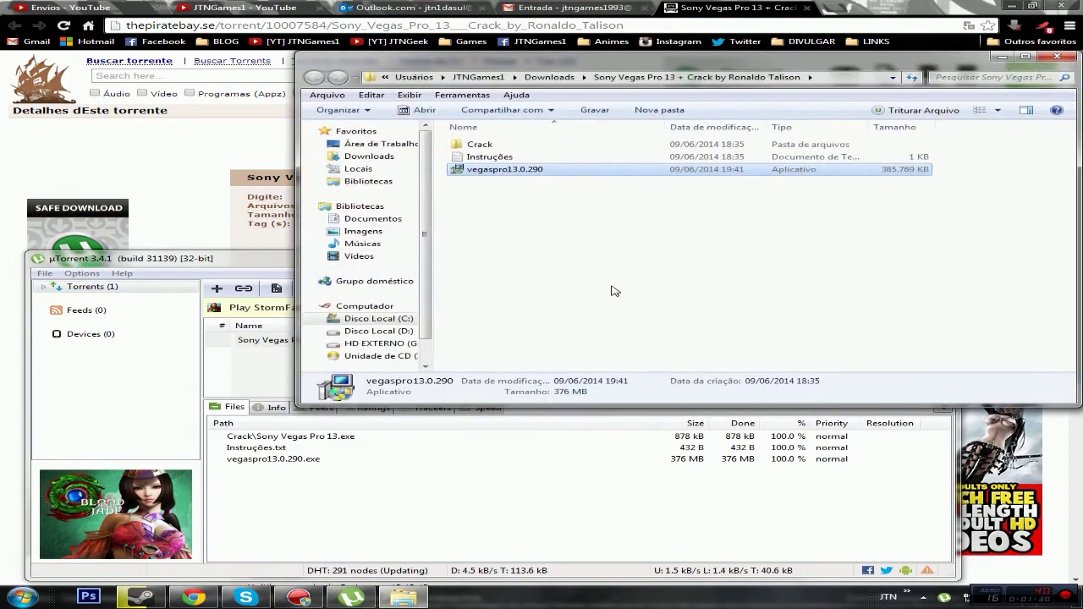
# Step: Close the µTorrent window, minimize the browser, and move the download folder window toward the middle of the desktop
pyautogui.click(655, 503)
pyautogui.click(920, 257)
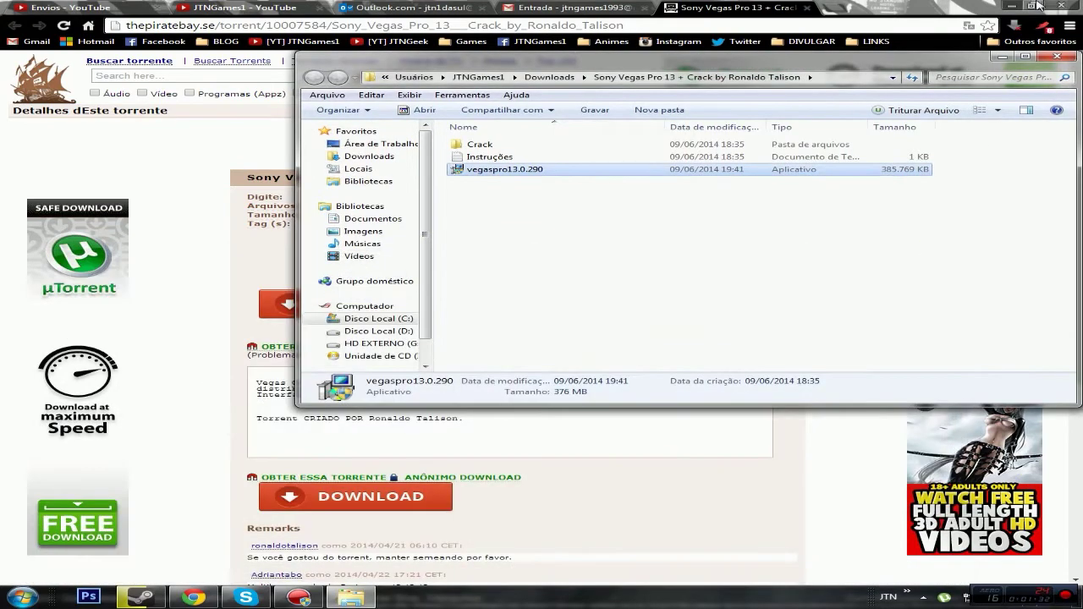
pyautogui.click(1022, 6)
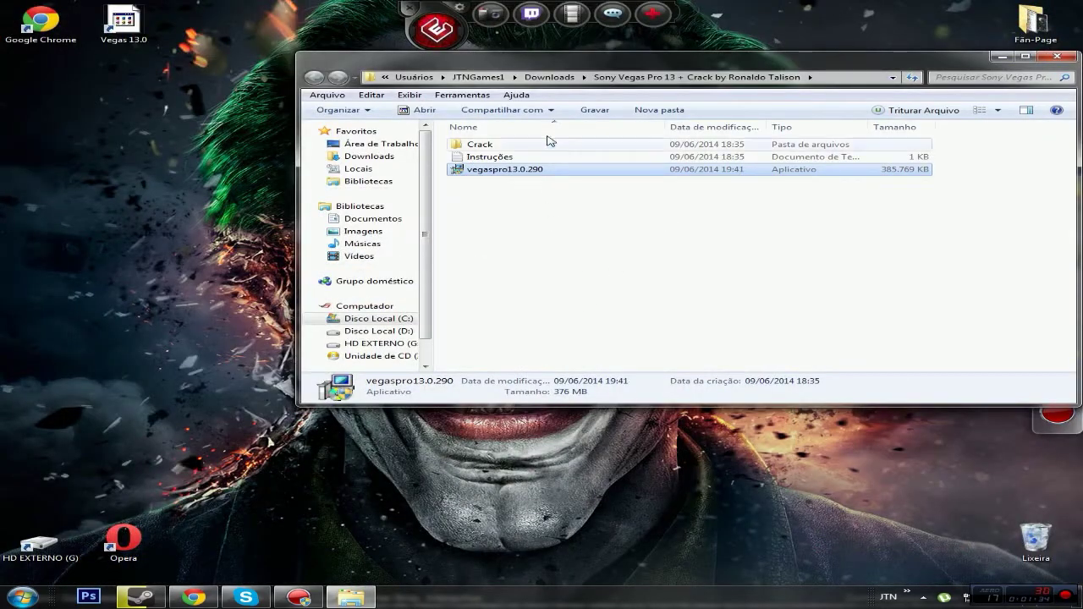
pyautogui.moveTo(685, 56); pyautogui.dragTo(595, 172)
# Step: Check the Instruções text file and the contents of the Crack folder, returning to the main download folder
pyautogui.doubleClick(399, 273)
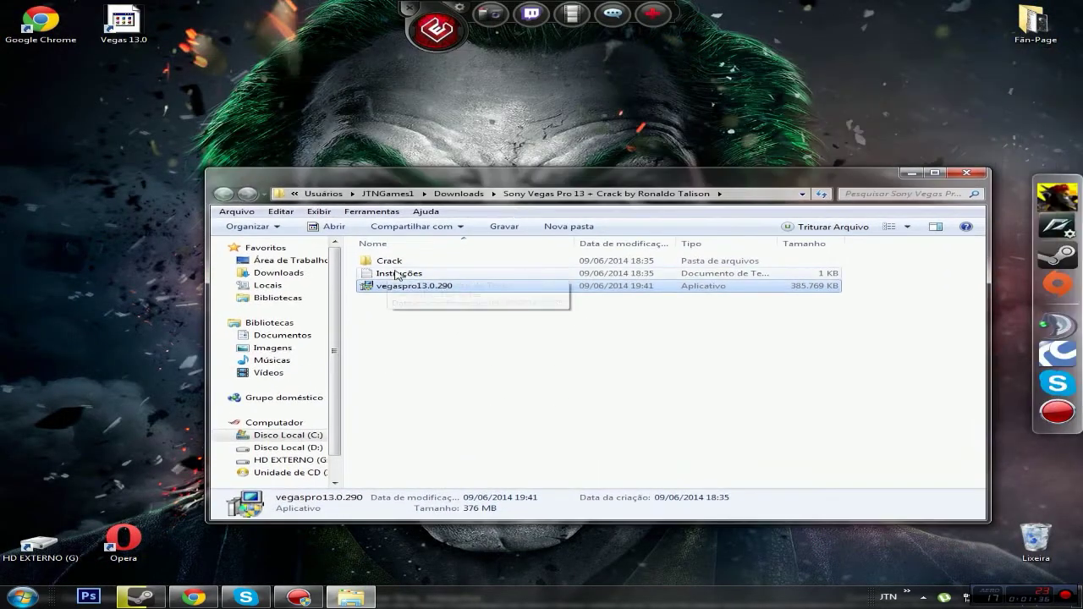
pyautogui.click(957, 284)
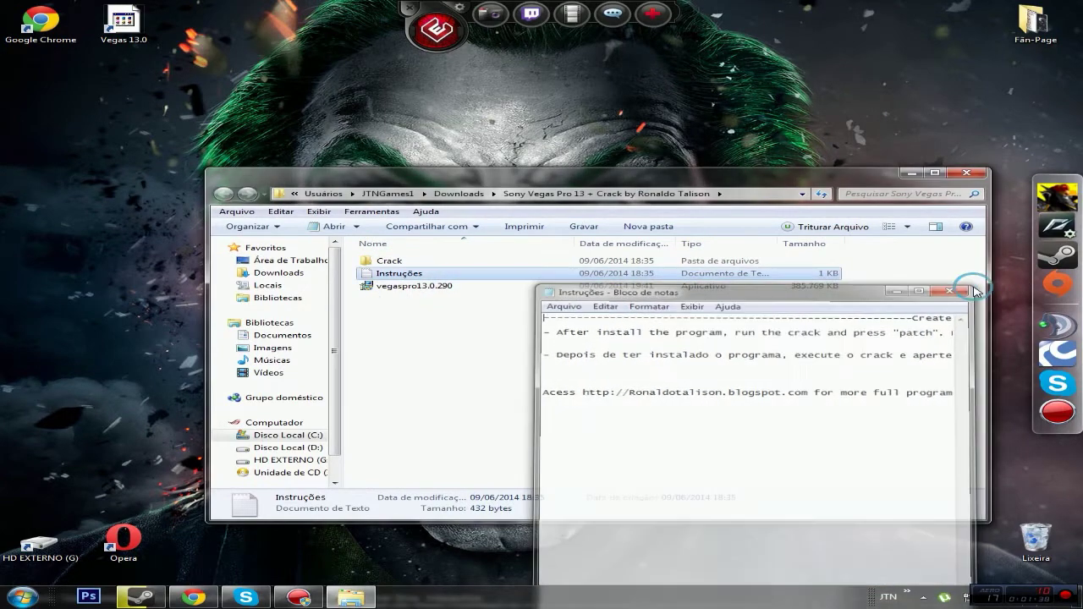
pyautogui.doubleClick(404, 262)
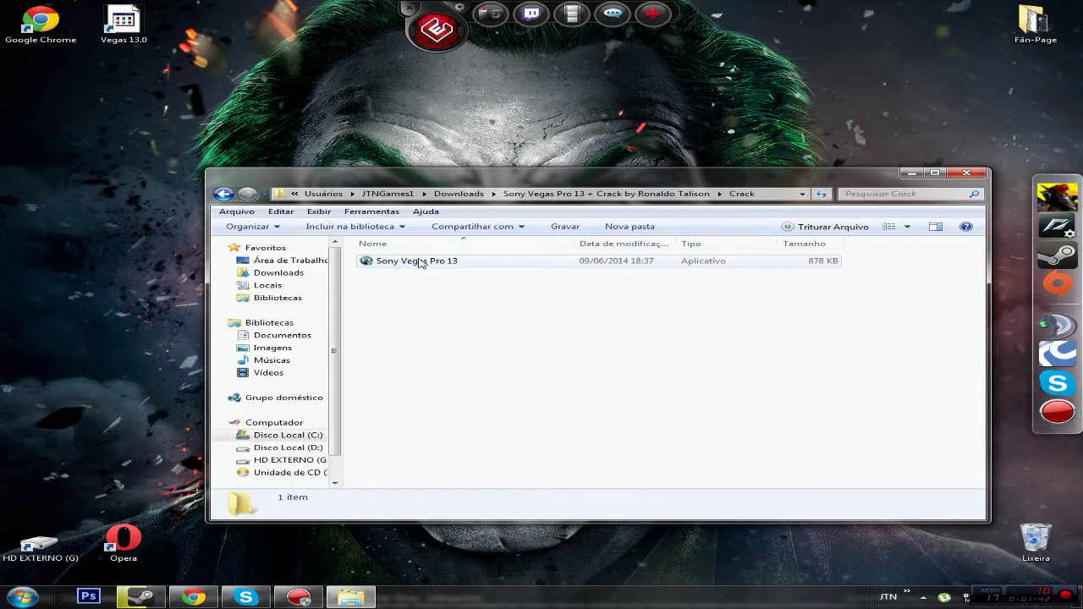
pyautogui.click(224, 194)
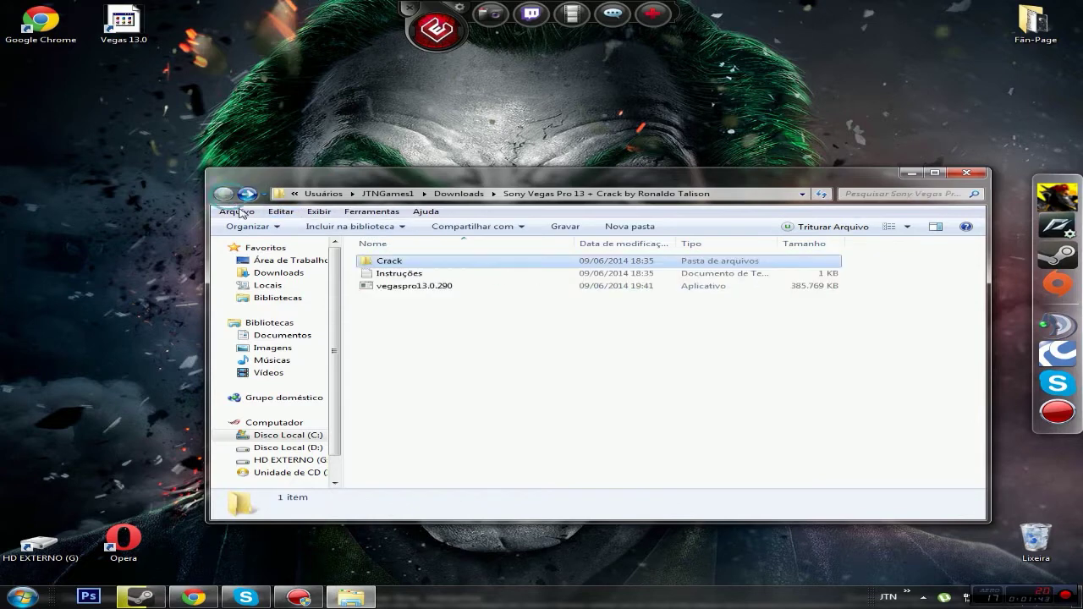
# Step: Launch the vegaspro13.0.290 installer, keep English as the language, and accept the license agreement
pyautogui.doubleClick(431, 288)
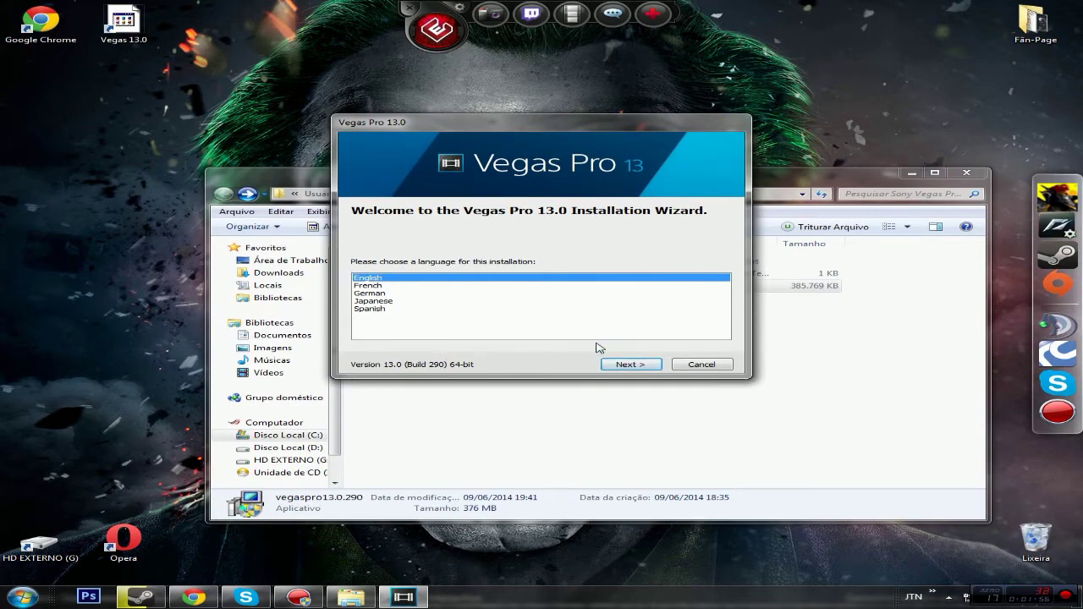
pyautogui.click(634, 365)
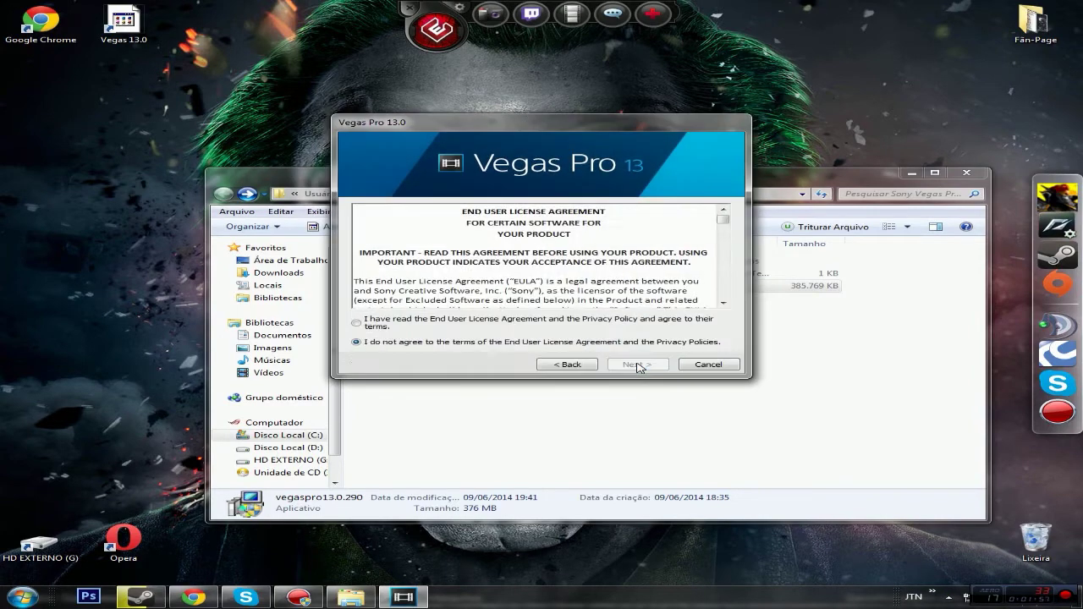
pyautogui.click(368, 327)
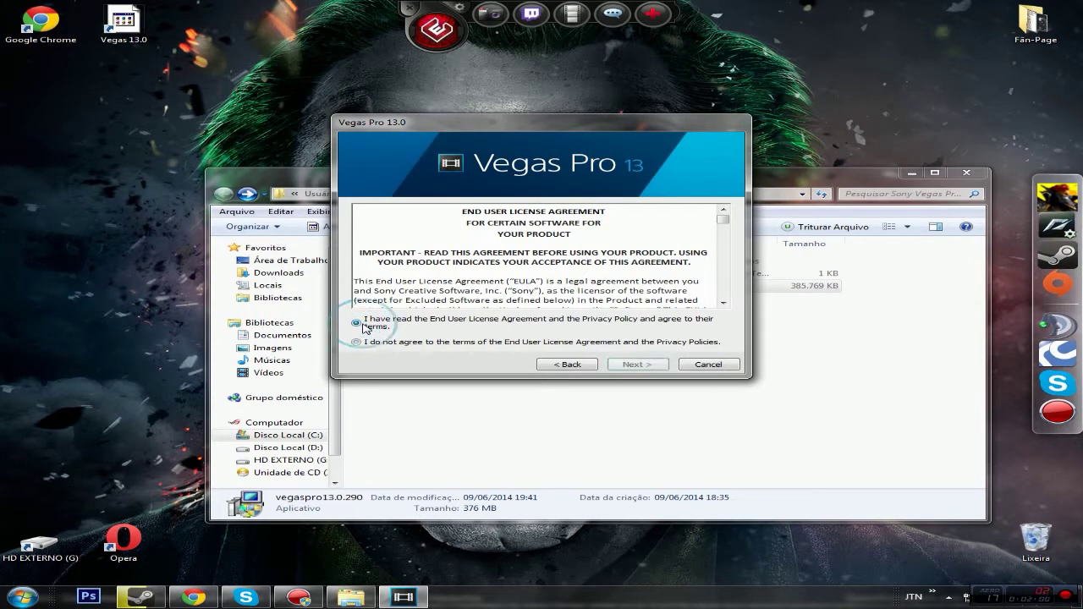
pyautogui.click(663, 365)
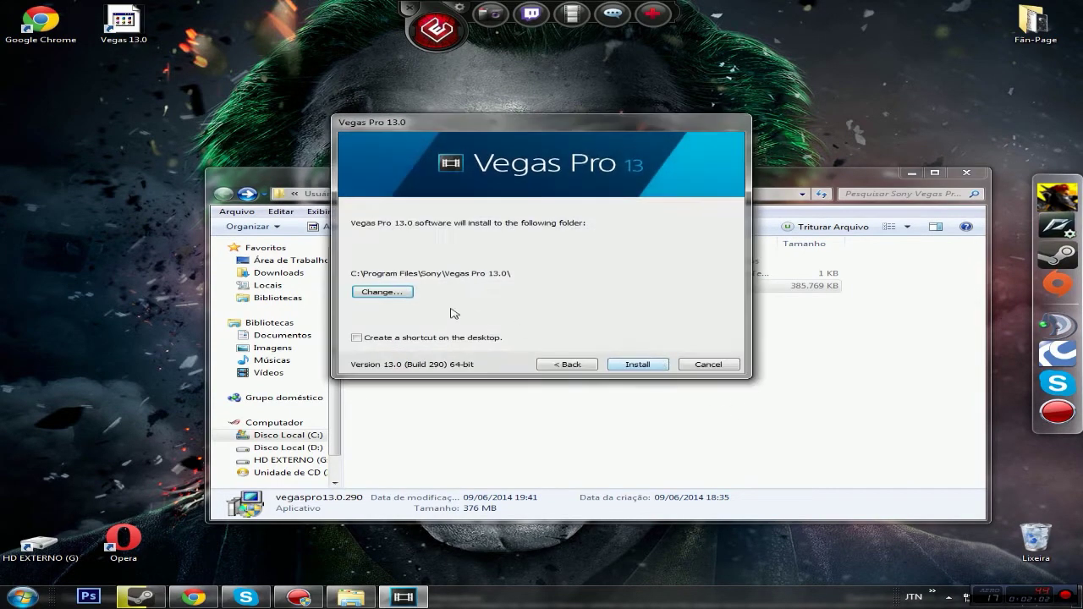
# Step: Install Vegas Pro 13.0 with a desktop shortcut, moving the old Vegas 13.0 shortcut to the recycle bin
pyautogui.click(398, 338)
pyautogui.moveTo(122, 30); pyautogui.dragTo(1035, 533)
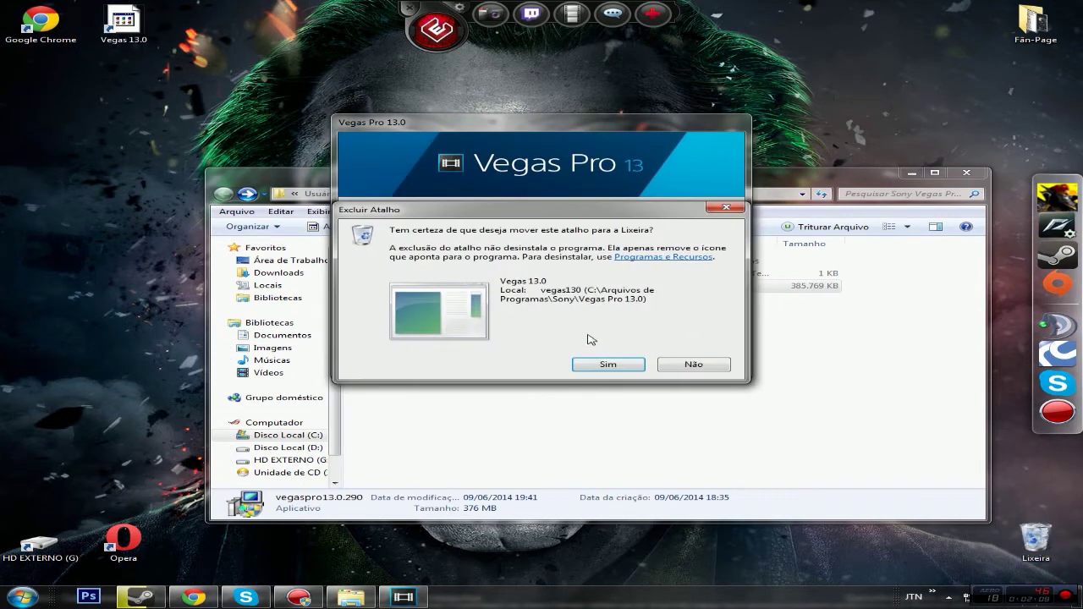
pyautogui.click(605, 363)
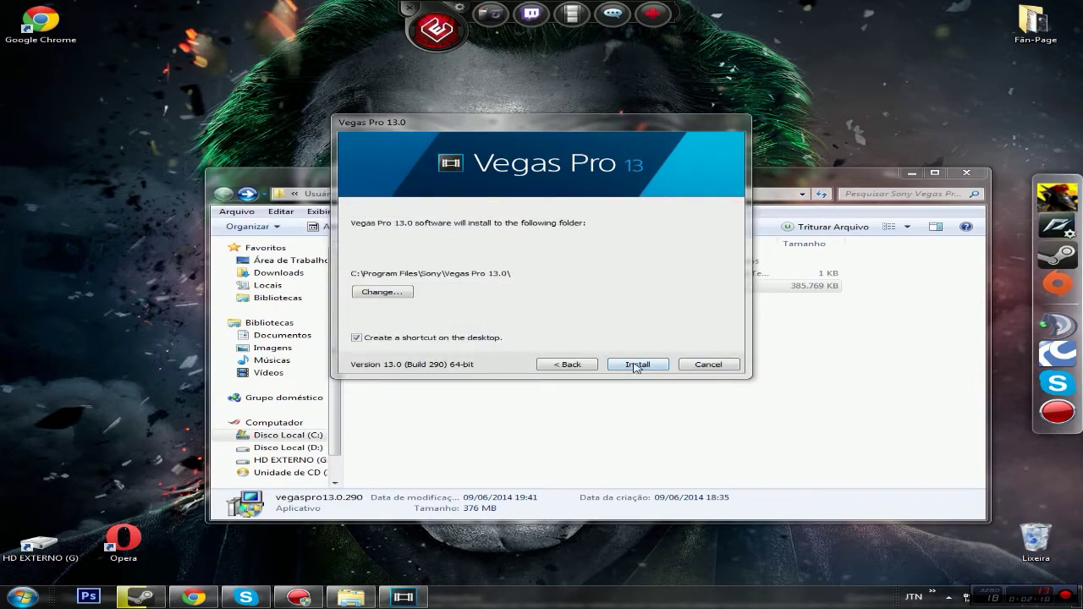
pyautogui.click(636, 364)
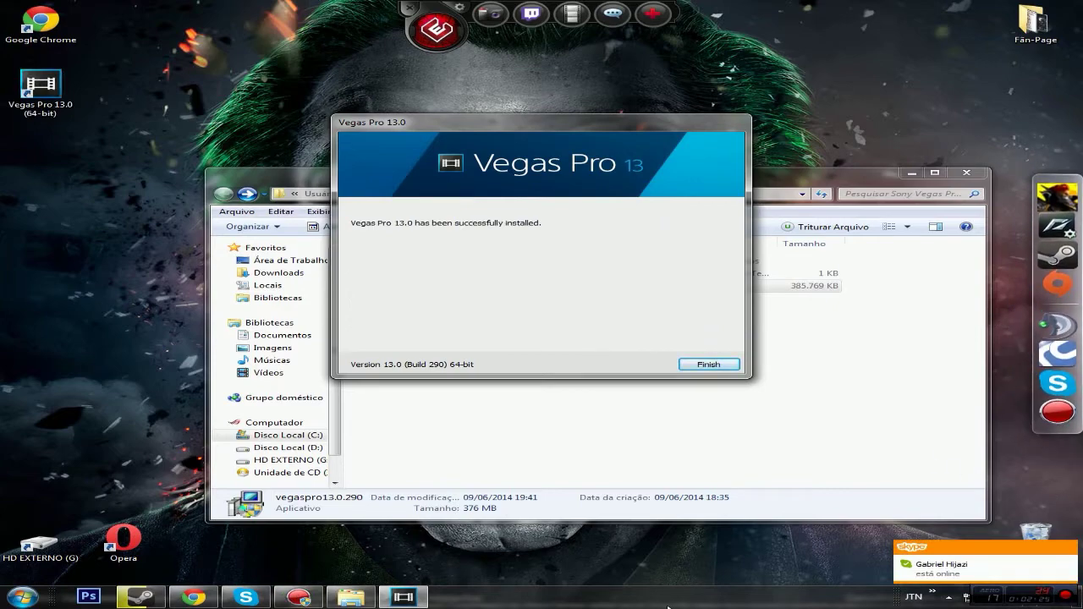
# Step: Switch to Skype, change the online status to the red busy state, and minimize its window
pyautogui.click(245, 596)
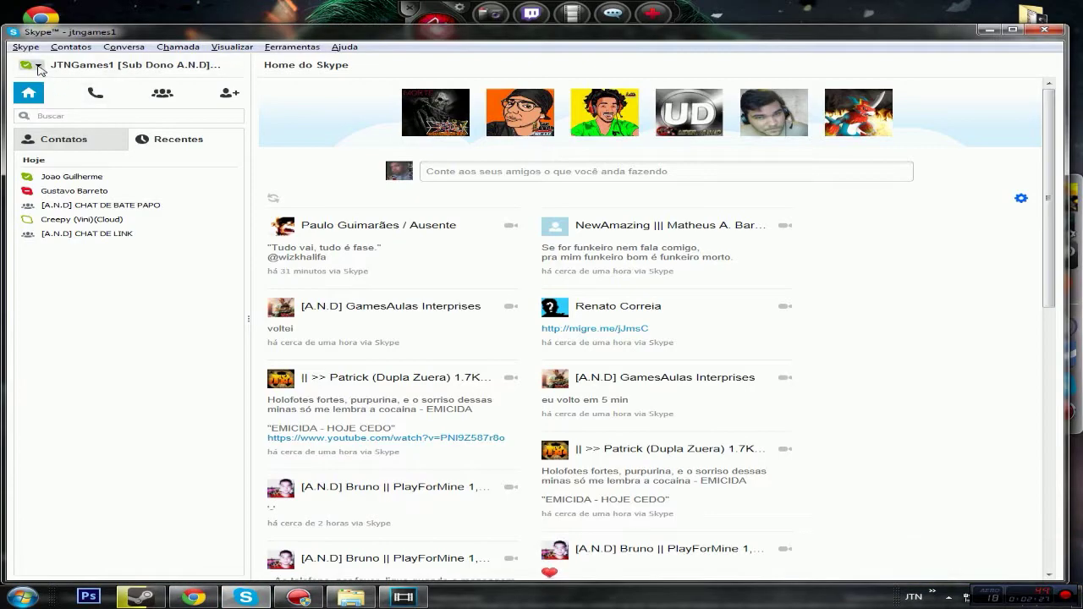
pyautogui.click(39, 68)
pyautogui.click(51, 101)
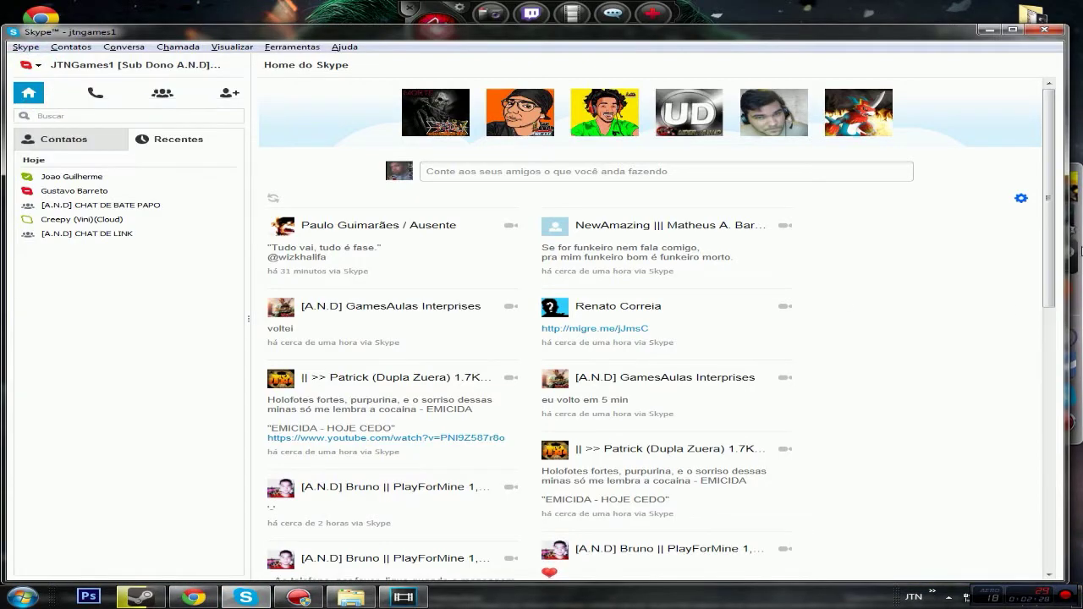
pyautogui.click(989, 30)
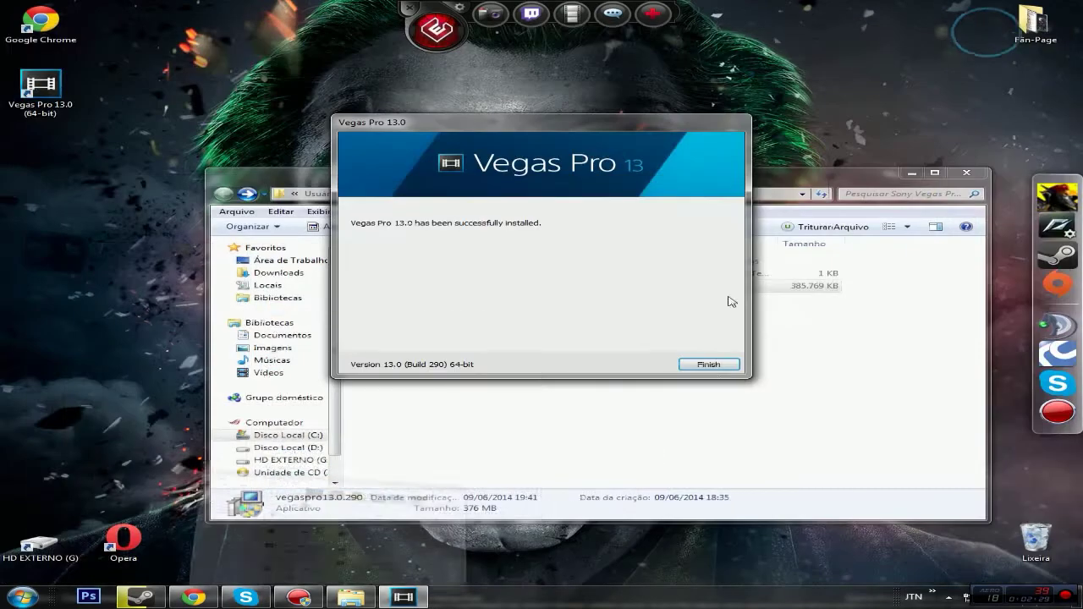
# Step: Finish the installer and open the Vegas Pro 13.0 program folder from its desktop shortcut to review the files
pyautogui.click(707, 366)
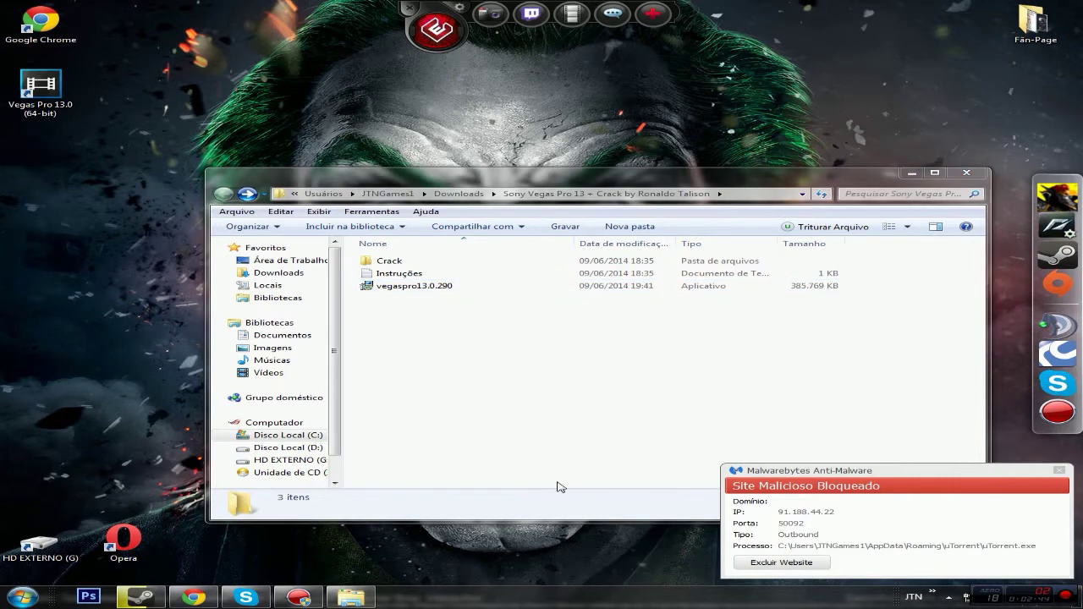
pyautogui.rightClick(34, 96)
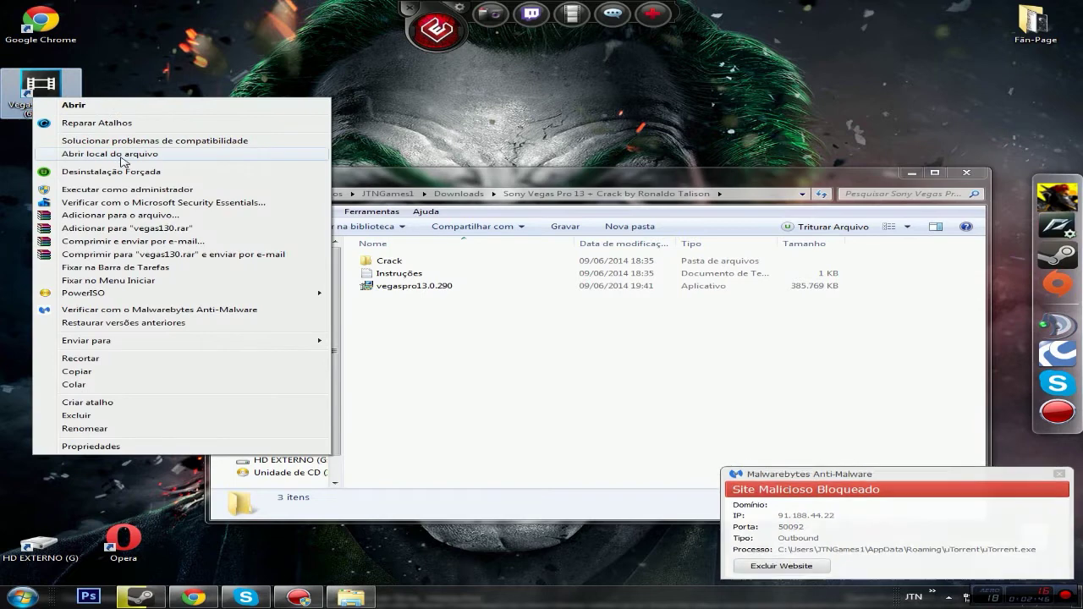
pyautogui.click(41, 82)
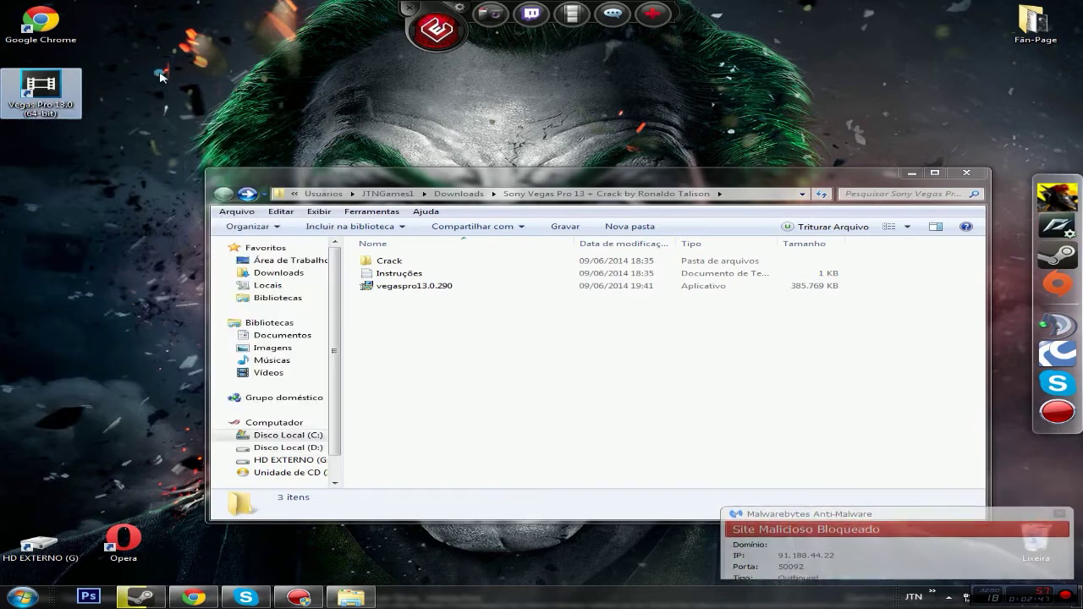
pyautogui.rightClick(41, 82)
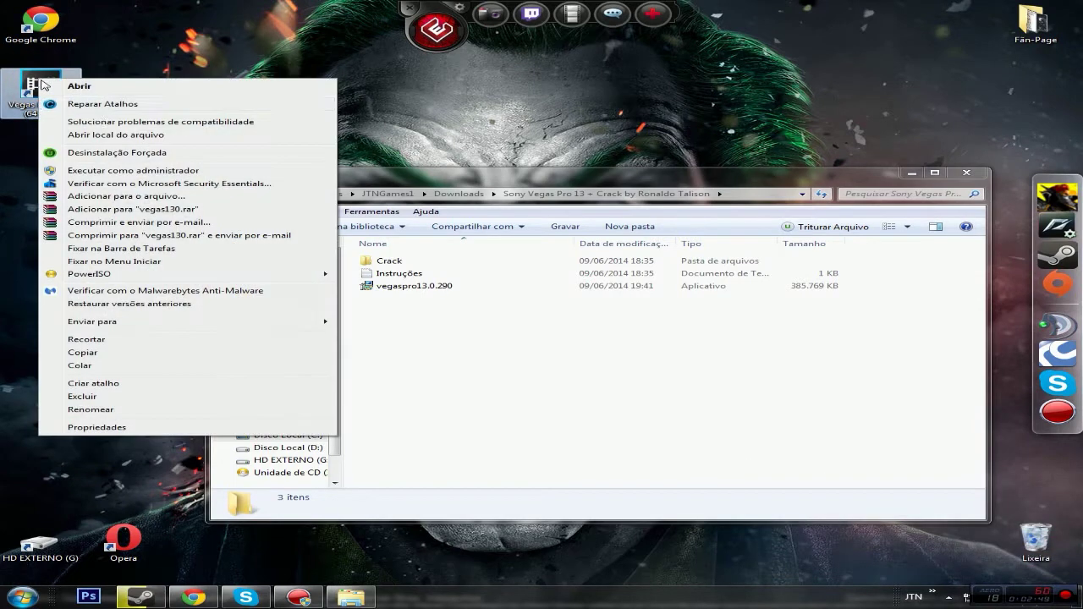
pyautogui.click(116, 136)
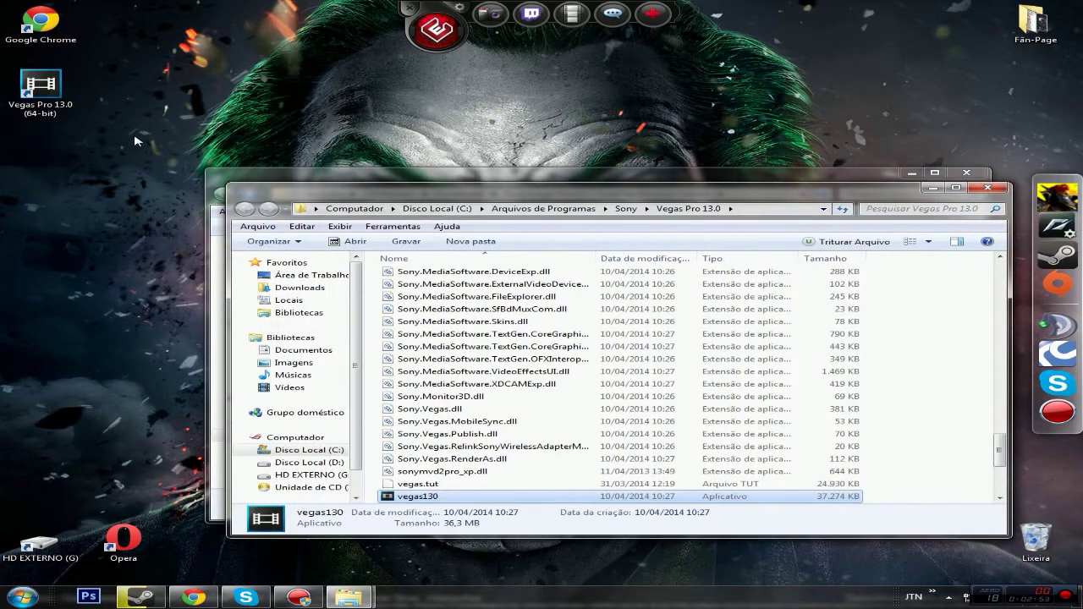
pyautogui.scroll(-5, 734, 488)
pyautogui.scroll(10, 702, 464)
pyautogui.scroll(-10, 702, 463)
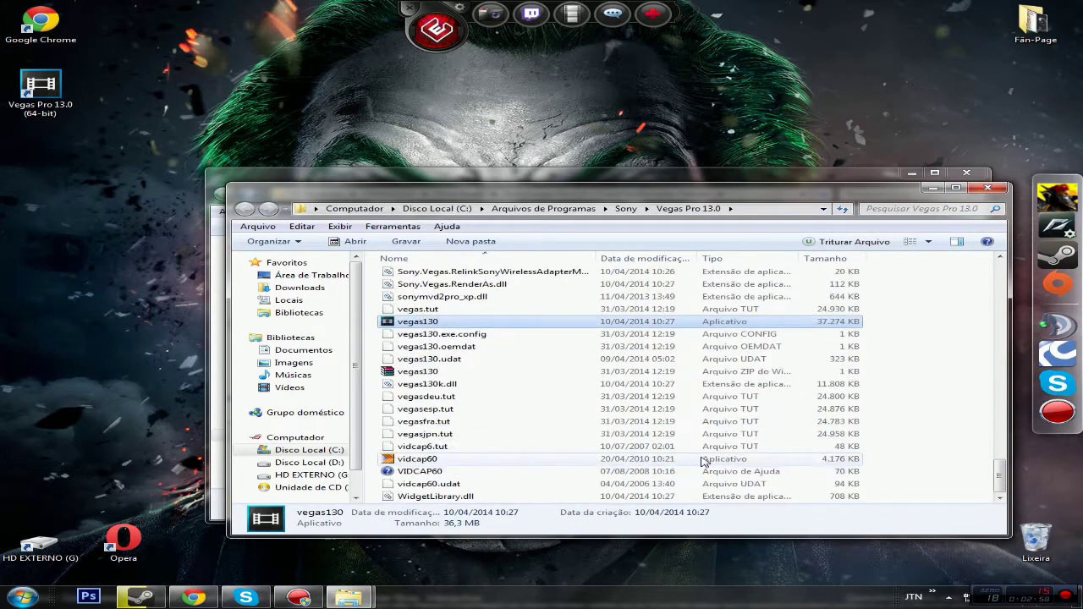
# Step: Copy the Sony Vegas Pro 13 application from the download's Crack folder into the Vegas Pro 13.0 program folder, granting administrator permission
pyautogui.click(506, 176)
pyautogui.doubleClick(382, 257)
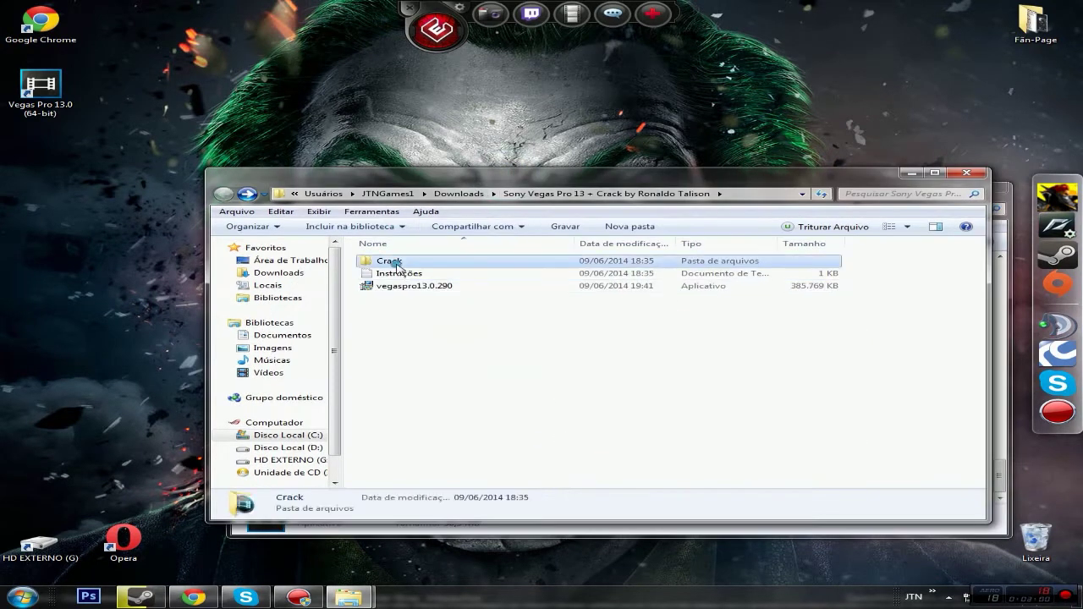
pyautogui.click(427, 264)
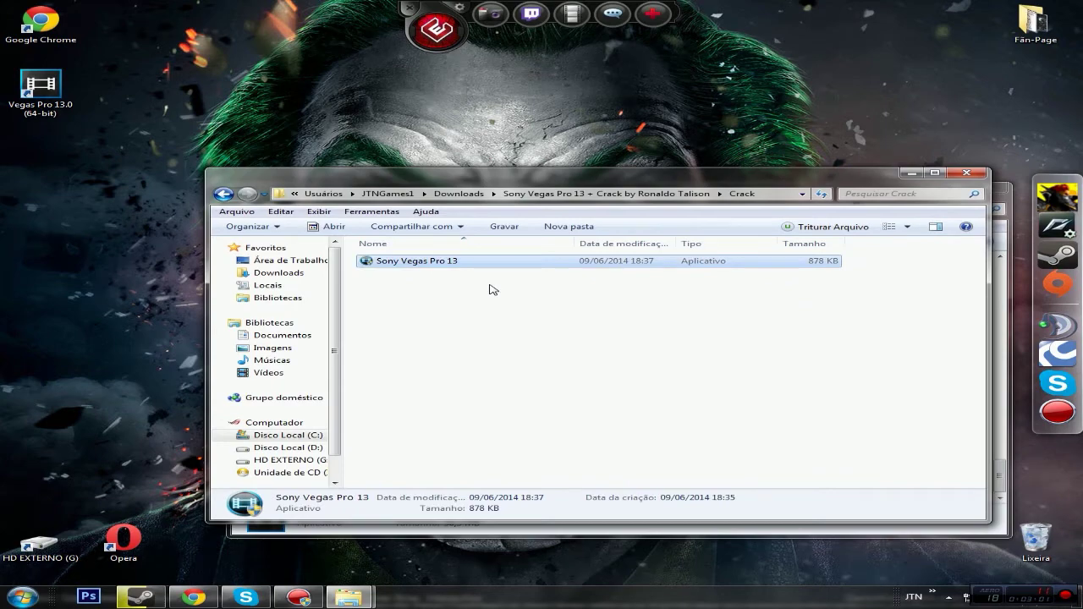
pyautogui.hotkey('alt', 'Tab')
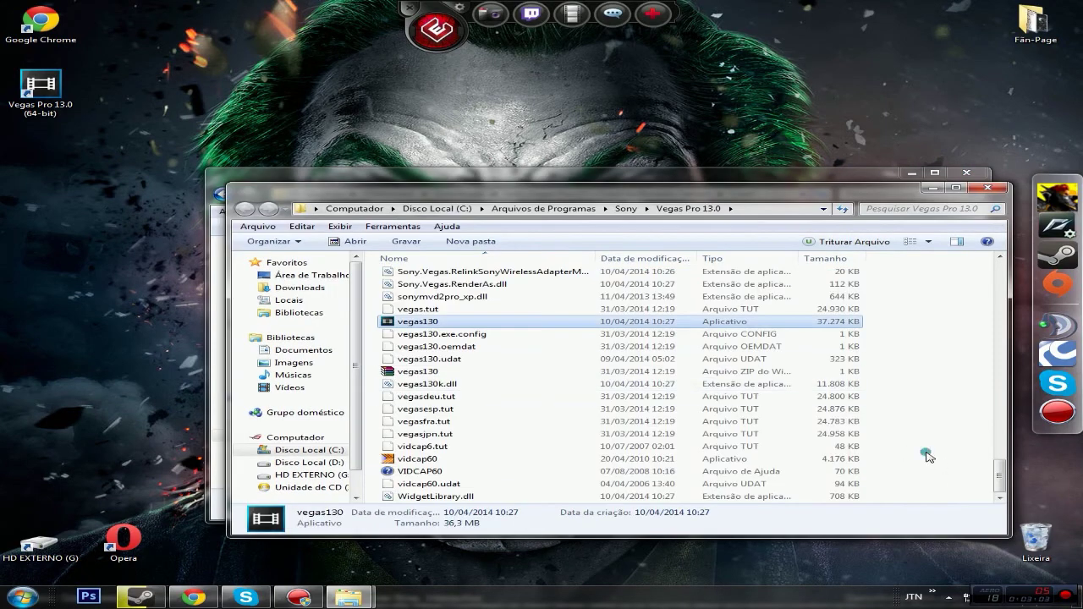
pyautogui.click(928, 456)
pyautogui.hotkey('ctrl', 'v')
pyautogui.click(380, 264)
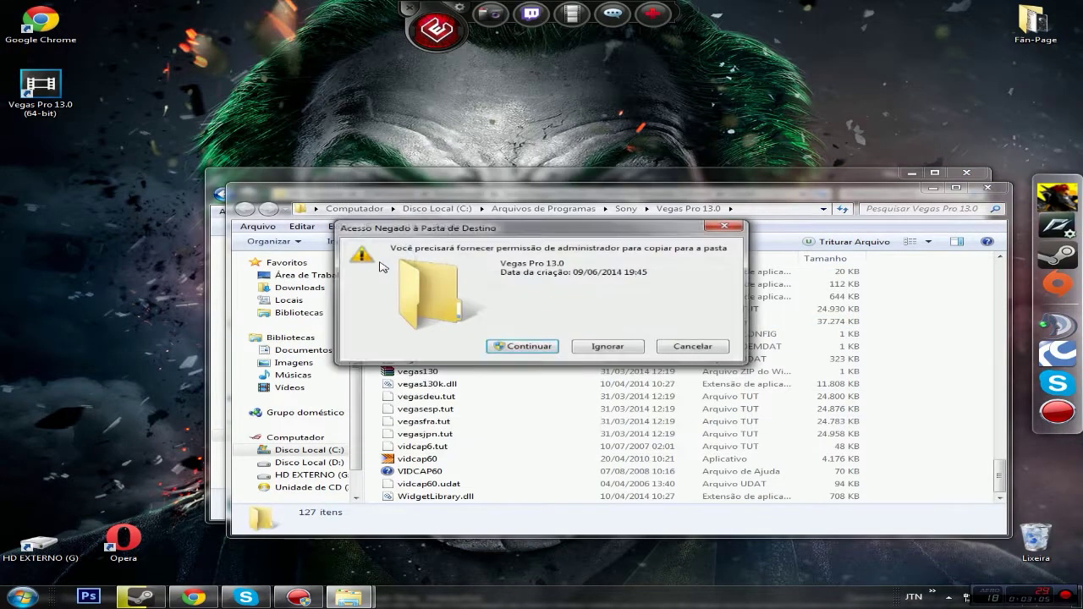
pyautogui.click(522, 345)
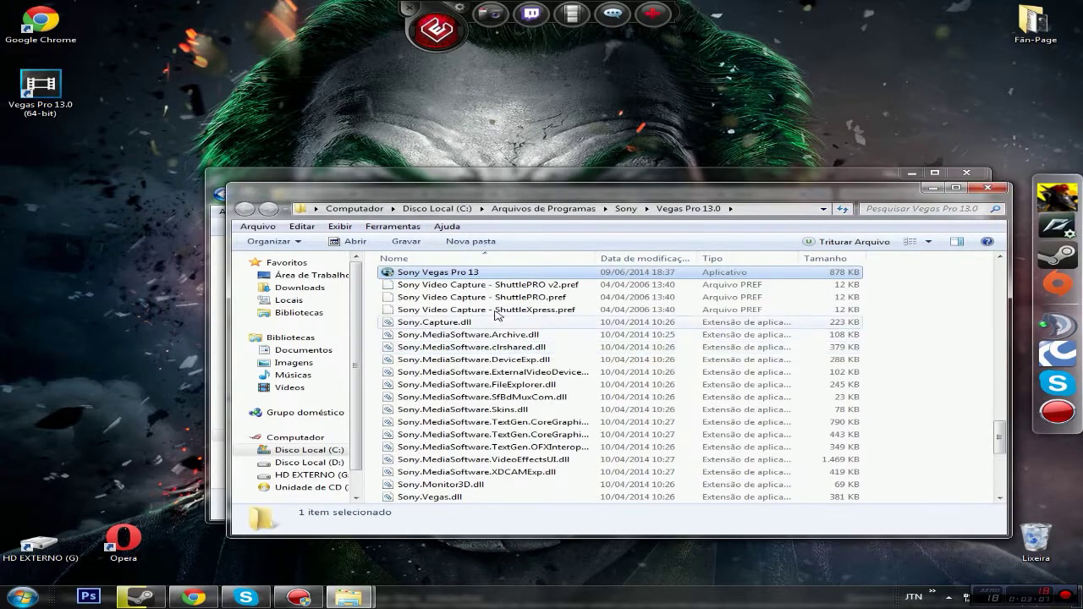
# Step: Run the copied Sony Vegas Pro 13 patcher in the program folder, patch the installation, and exit the patcher
pyautogui.scroll(4, 495, 315)
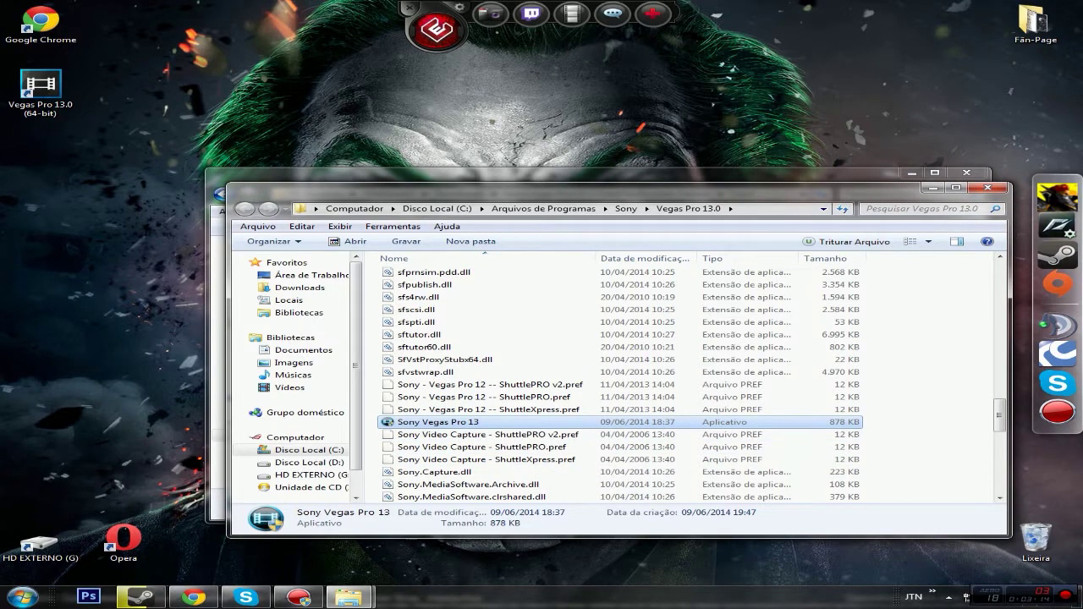
pyautogui.doubleClick(698, 421)
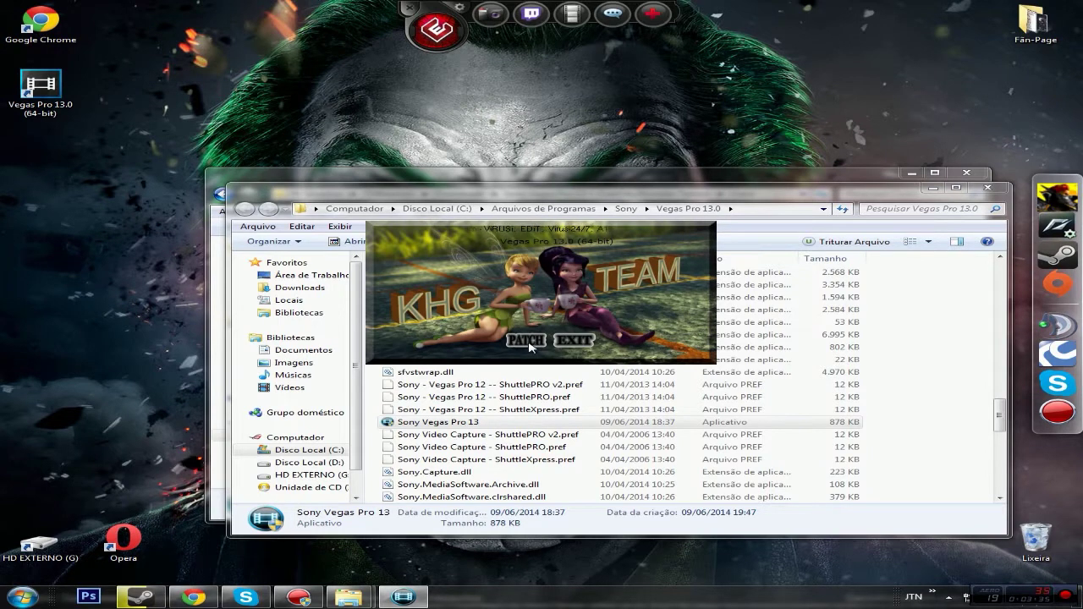
pyautogui.click(581, 340)
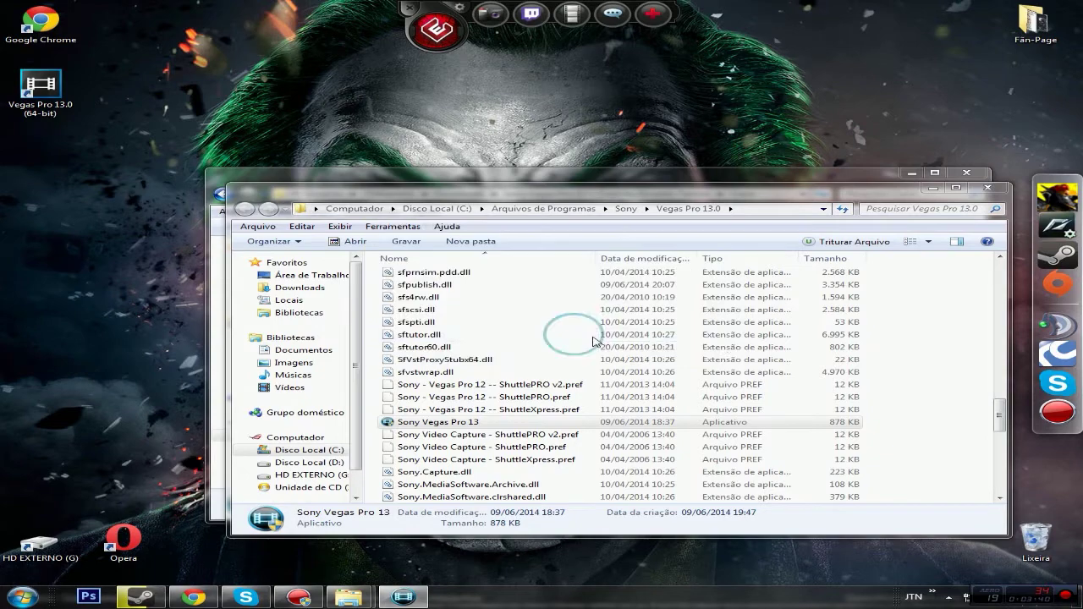
# Step: Close both folder windows, launch Vegas Pro 13.0 from the desktop to check that it starts, and close it
pyautogui.doubleClick(984, 196)
pyautogui.click(1070, 6)
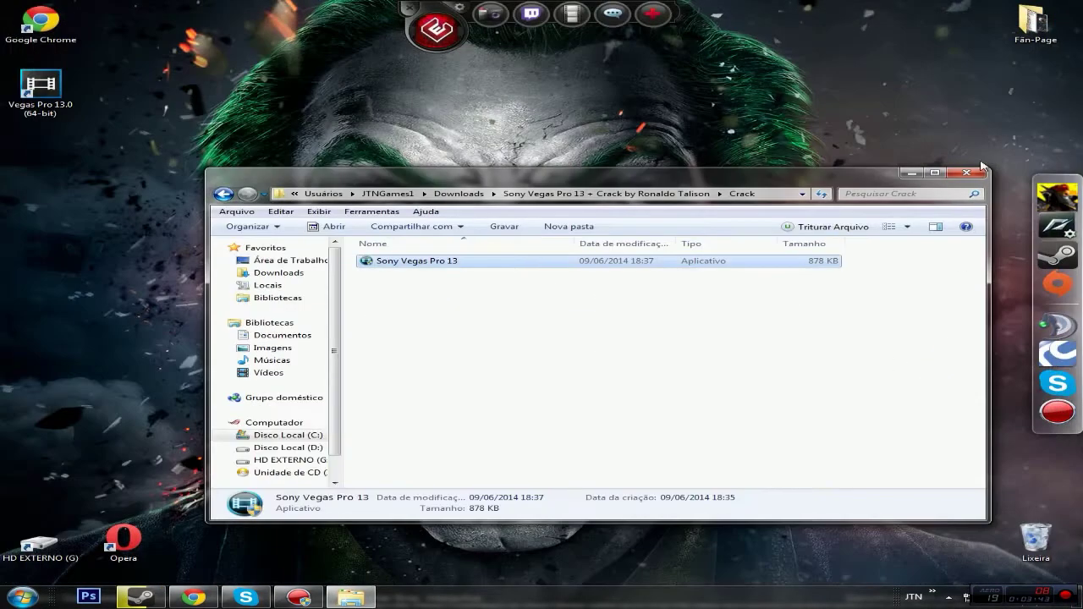
pyautogui.click(967, 175)
pyautogui.doubleClick(41, 91)
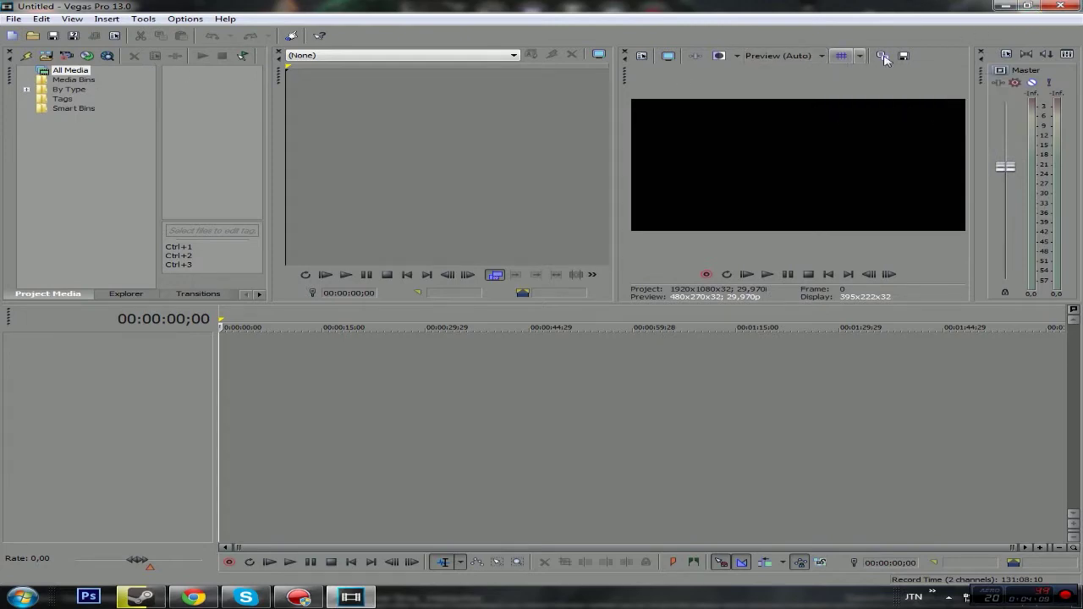
pyautogui.click(1064, 5)
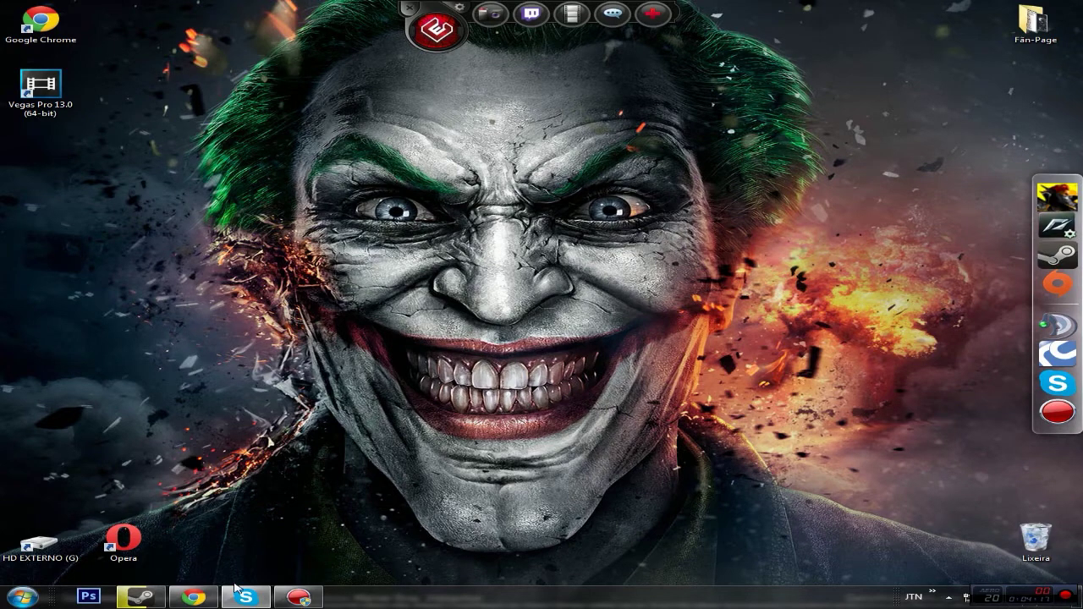
# Step: Switch to Chrome and open the bookmarked JTNGames1 Facebook page in a new tab
pyautogui.click(193, 597)
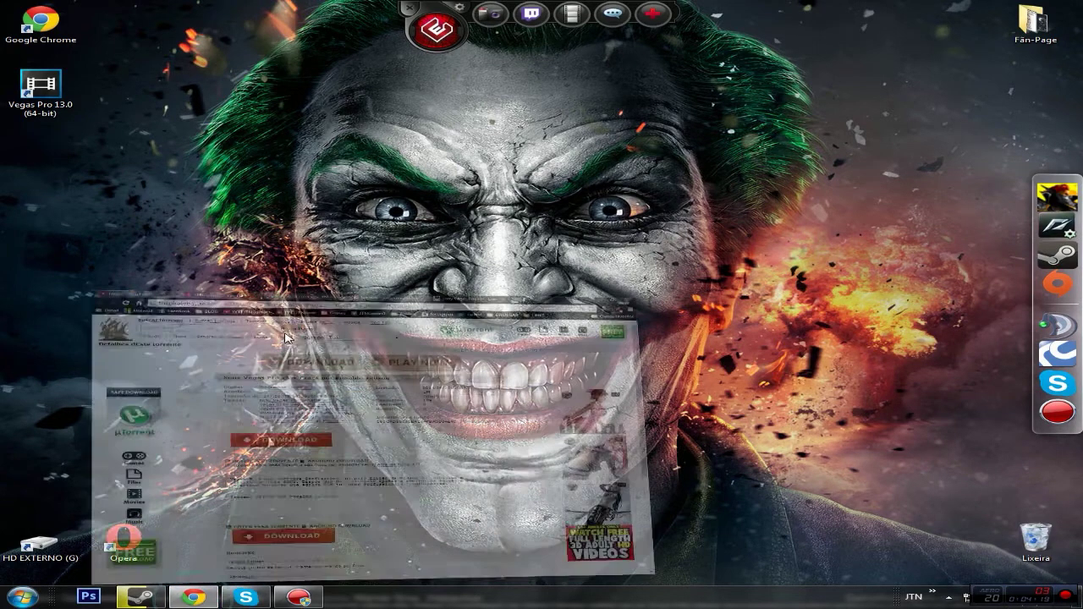
pyautogui.middleClick(533, 41)
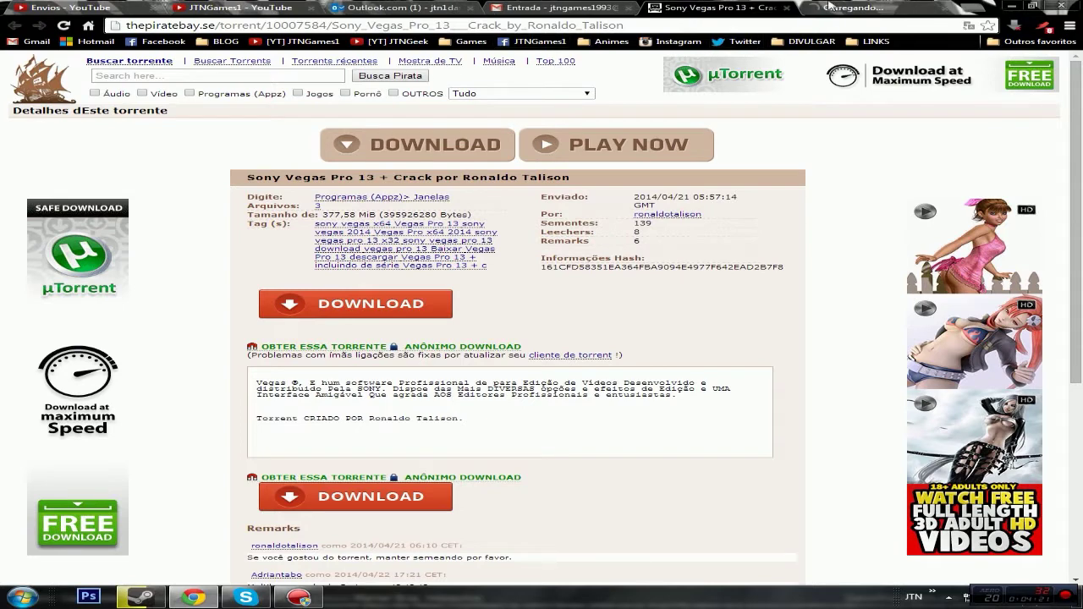
pyautogui.click(848, 6)
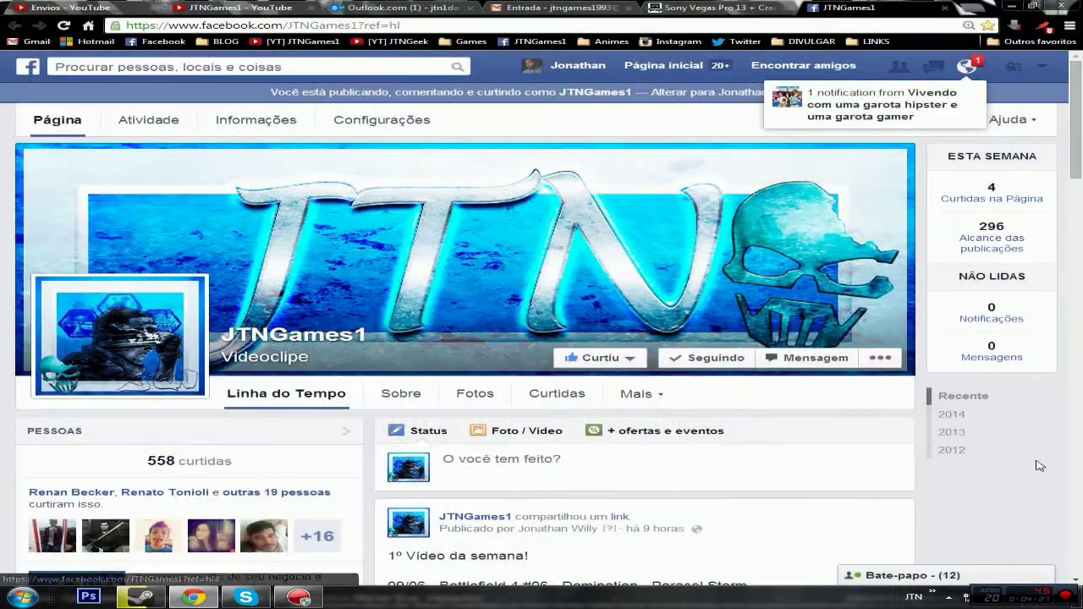
# Step: Look through the posts on the JTNGames1 Facebook page, dismissing the post-boosting dialog without boosting anything
pyautogui.scroll(-2, 811, 422)
pyautogui.scroll(2, 531, 381)
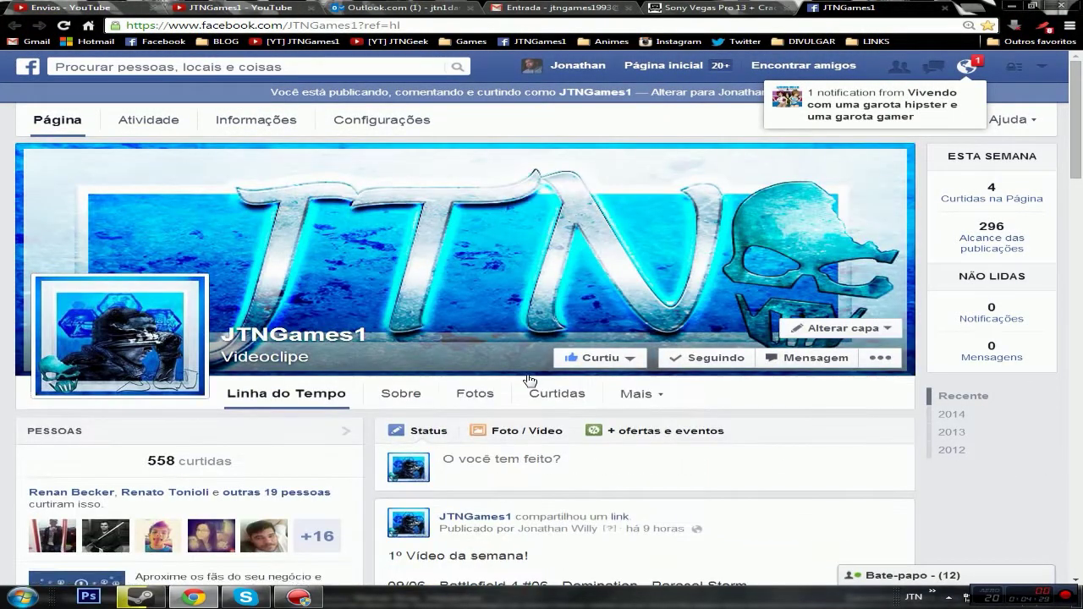
pyautogui.scroll(-7, 412, 346)
pyautogui.scroll(-15, 412, 346)
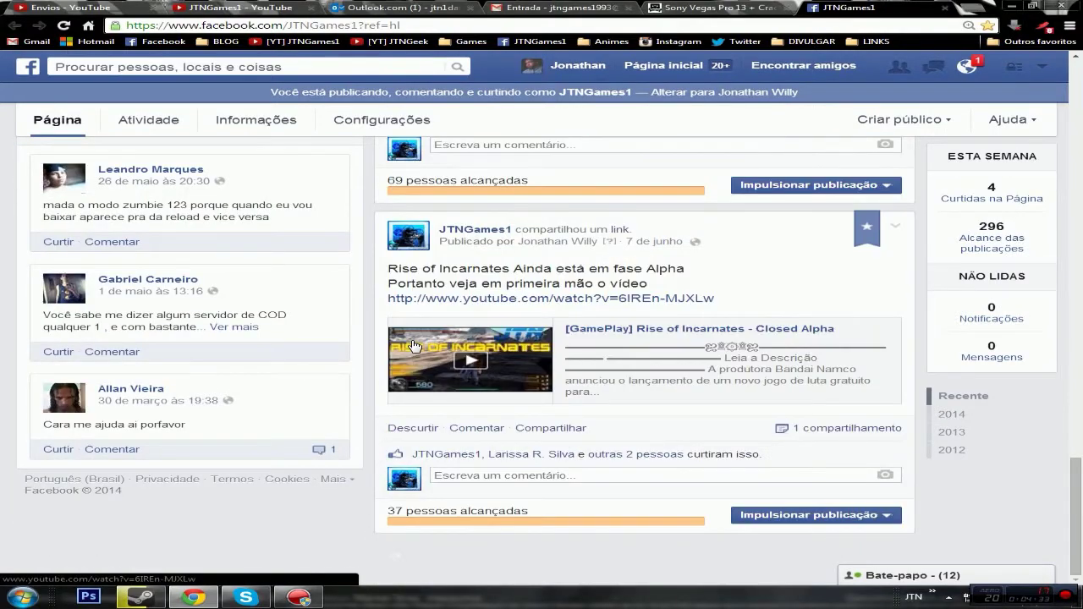
pyautogui.scroll(18, 701, 280)
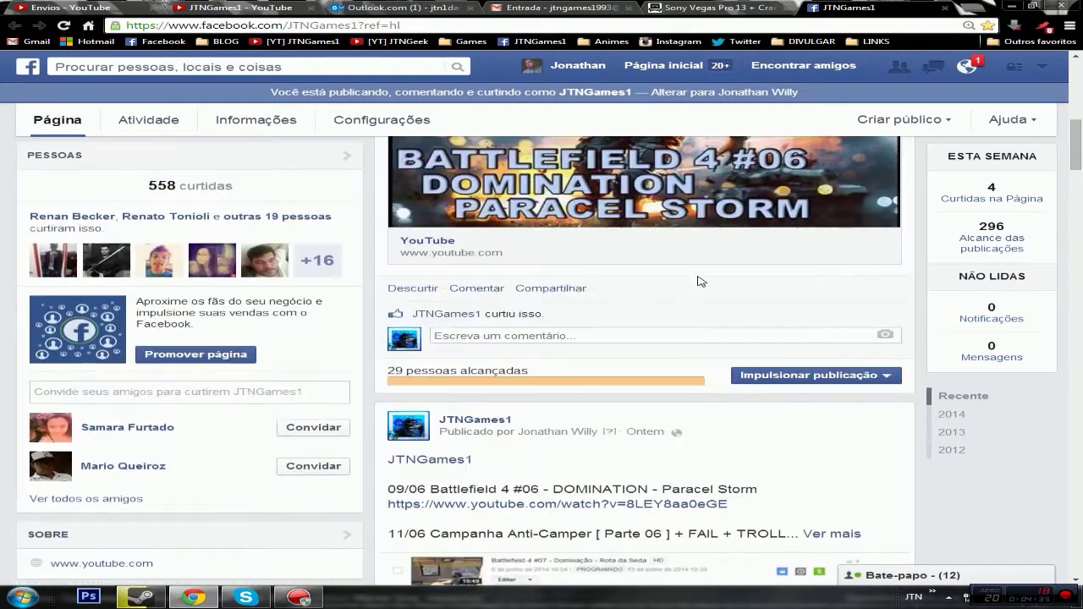
pyautogui.scroll(7, 700, 281)
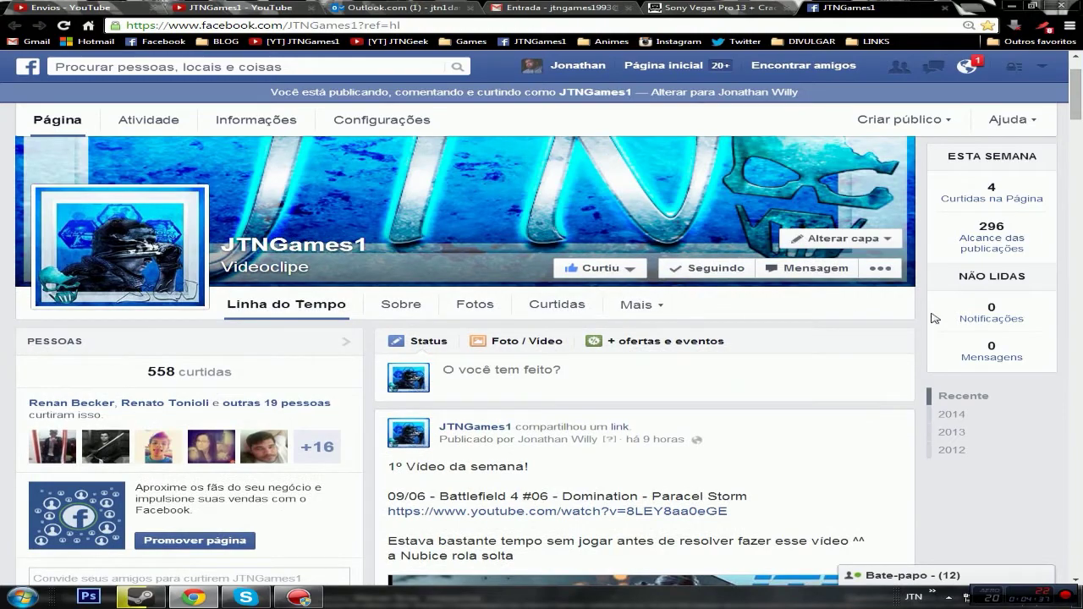
pyautogui.scroll(-5, 930, 318)
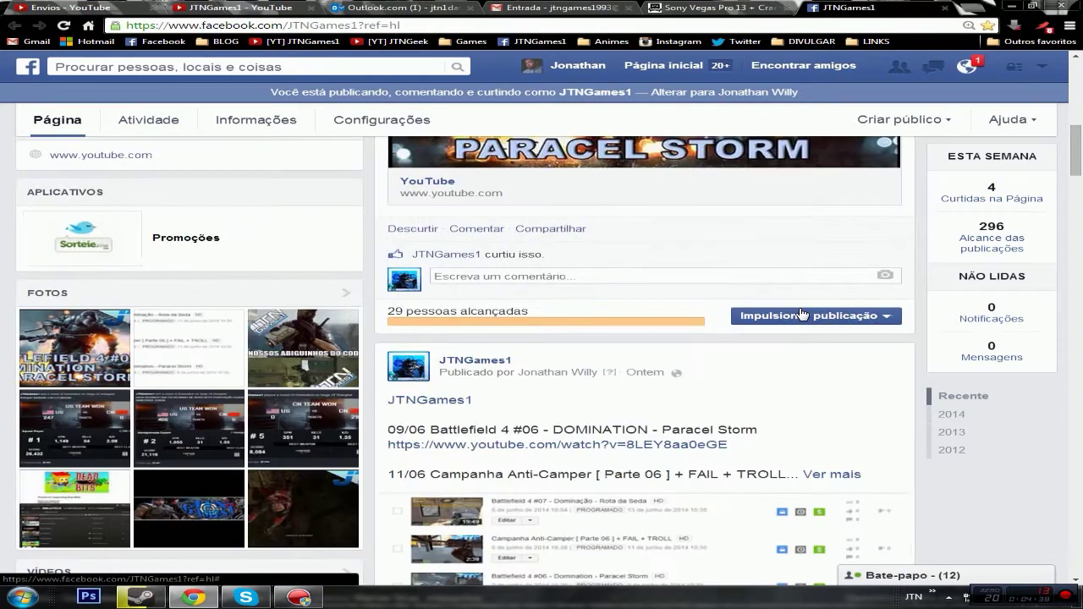
pyautogui.click(846, 314)
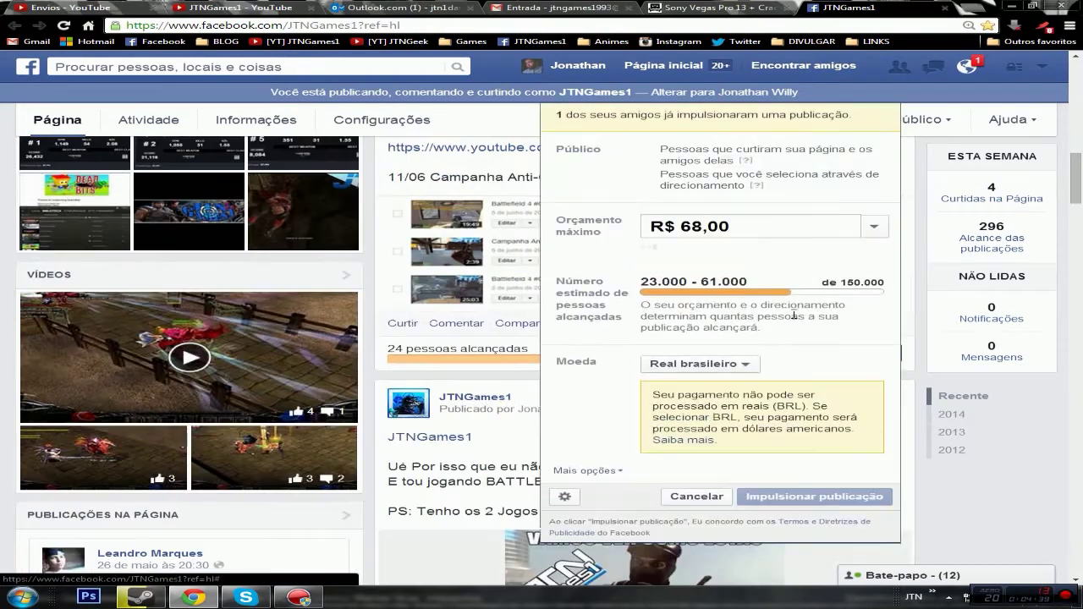
pyautogui.press('Escape')
pyautogui.scroll(-5, 793, 317)
pyautogui.scroll(-4, 652, 307)
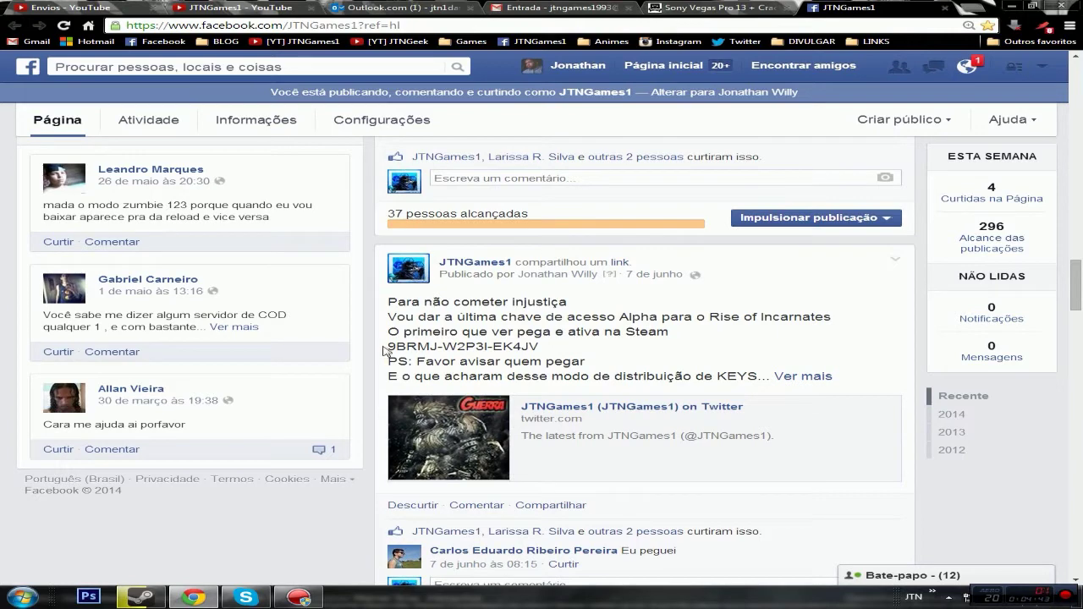
# Step: Highlight the game access key in the Rise of Incarnates post, and minimize all windows to show the desktop
pyautogui.moveTo(384, 348); pyautogui.dragTo(539, 348)
pyautogui.click(548, 351)
pyautogui.scroll(20, 558, 347)
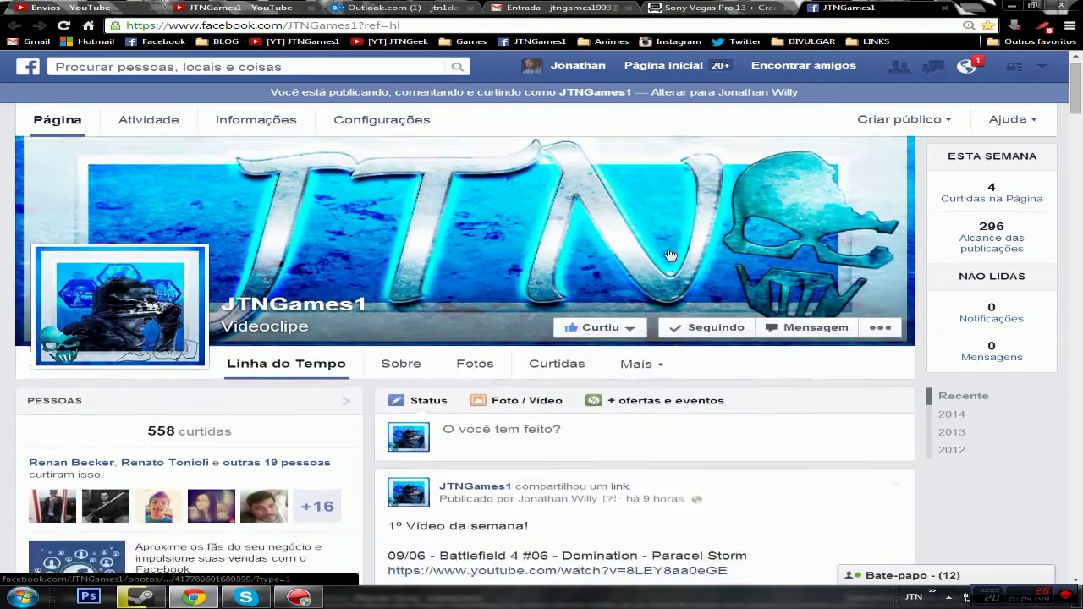
pyautogui.scroll(2, 669, 254)
pyautogui.press('super+d')
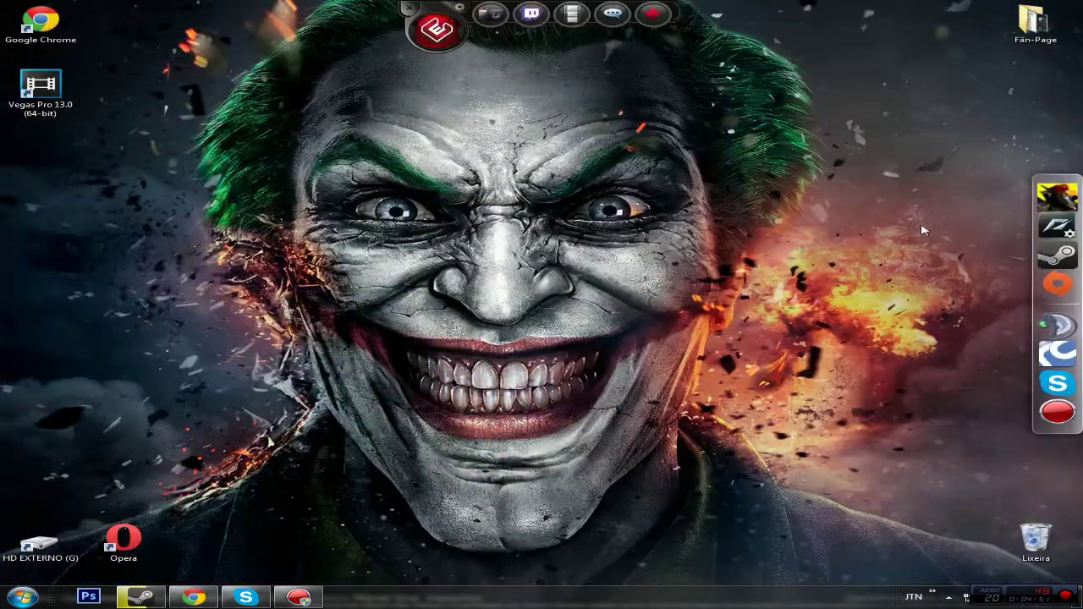